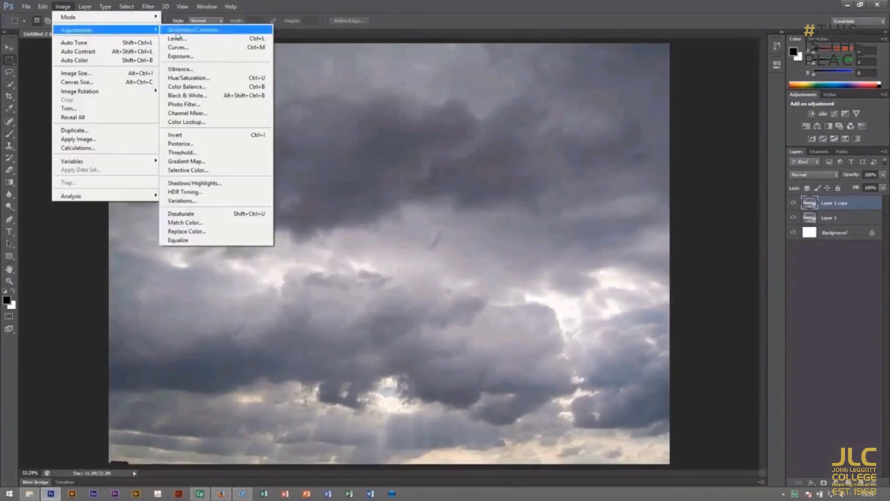
Step: Darken the cloud copy with a Curves adjustment pulling 147 down to 82
click(176, 39)
click(515, 132)
click(63, 6)
click(178, 48)
drag(440, 180, 441, 209)
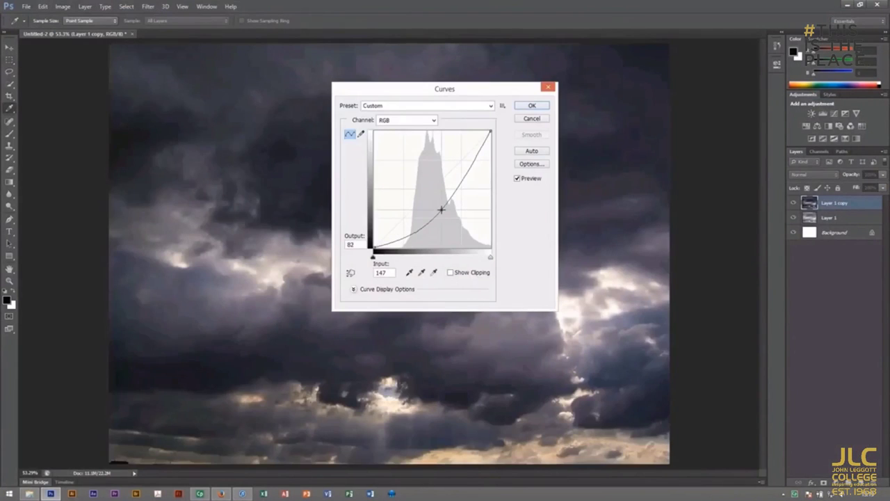
click(531, 105)
Step: Duplicate the layer as Layer 1 copy 2 and apply a Zoom Radial Blur to it
right_click(844, 202)
click(737, 167)
key(Return)
click(149, 6)
click(285, 185)
drag(434, 154, 427, 154)
click(395, 190)
click(475, 142)
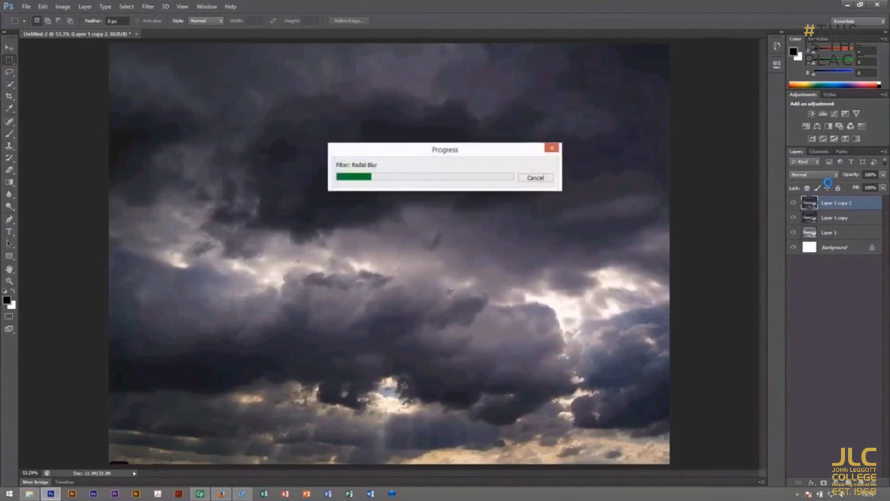
Step: Set the blurred copy to Multiply at 68% opacity and add an empty Layer 2
click(824, 175)
click(803, 214)
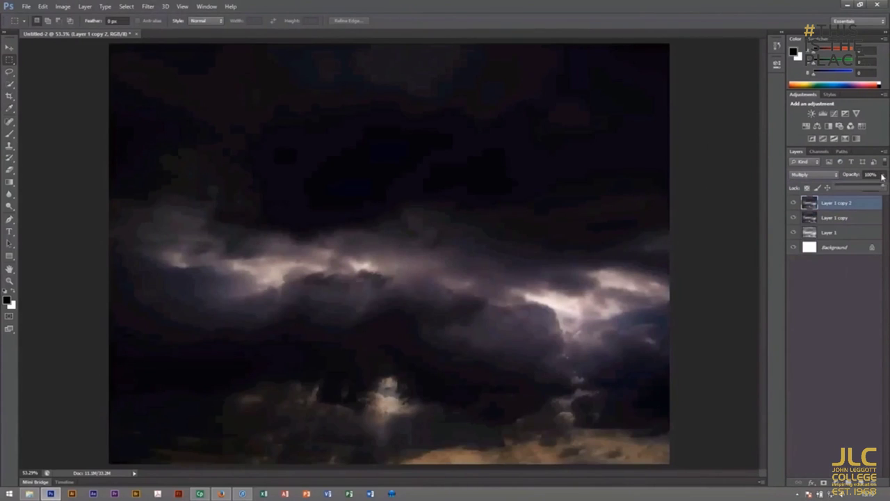
drag(874, 188, 868, 190)
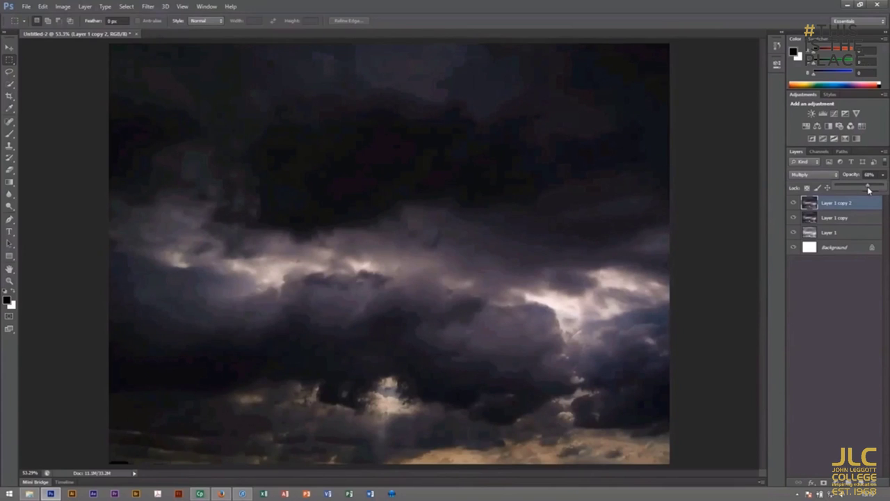
key(ctrl+shift+alt+n)
click(148, 6)
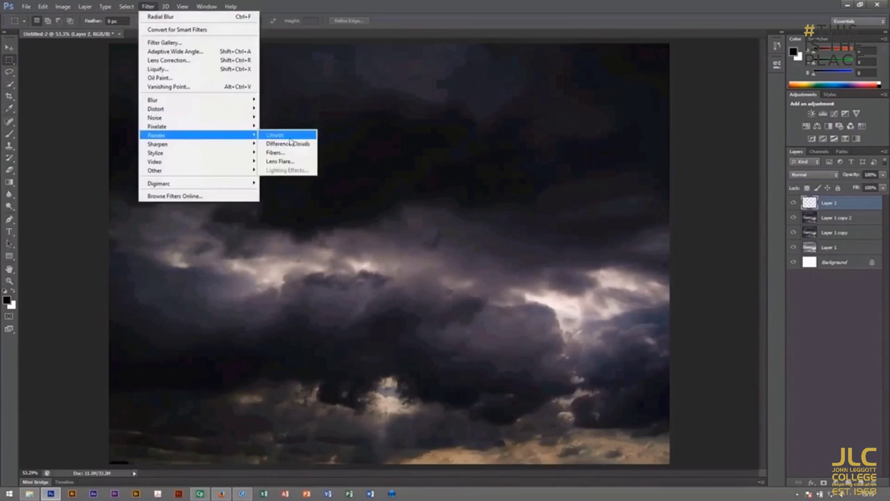
Step: Render difference clouds on Layer 2 and boost contrast with Levels 30/0.75/175
click(279, 135)
click(148, 7)
click(278, 144)
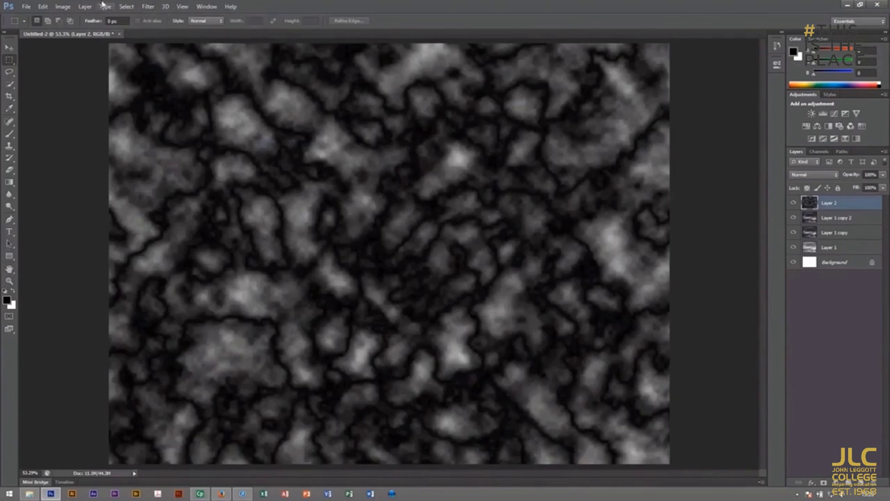
click(63, 6)
click(182, 40)
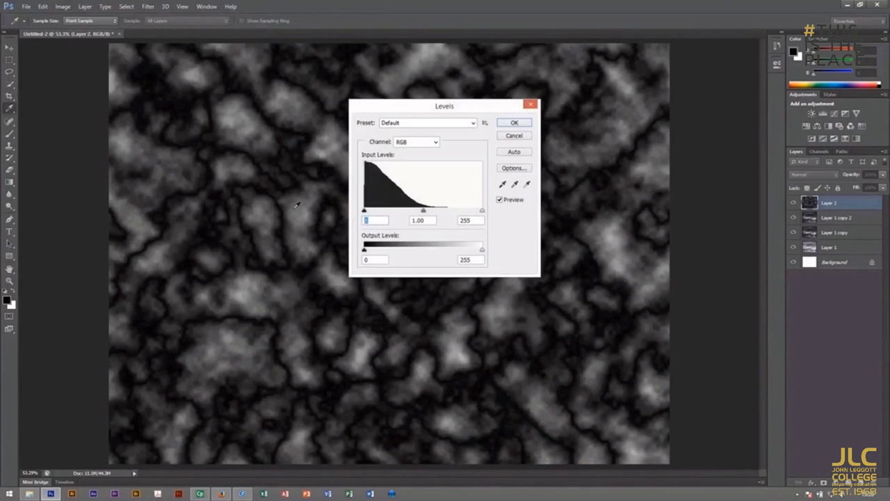
text(30)
text(.75)
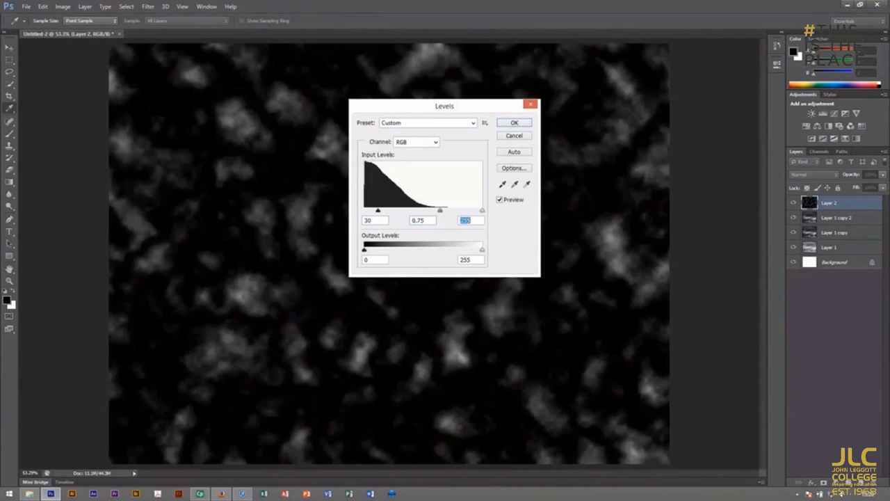
text(175)
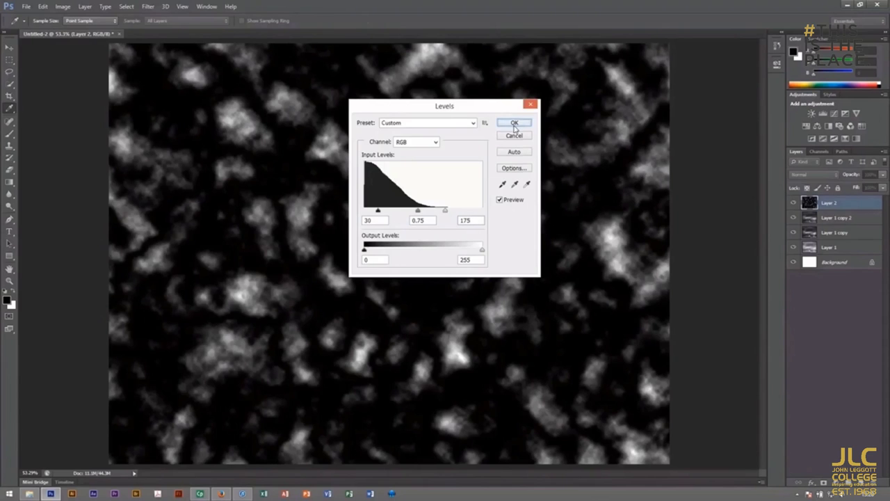
click(514, 125)
Step: Set Layer 2 to Color Dodge and widen its top with a perspective transform
click(813, 175)
click(810, 264)
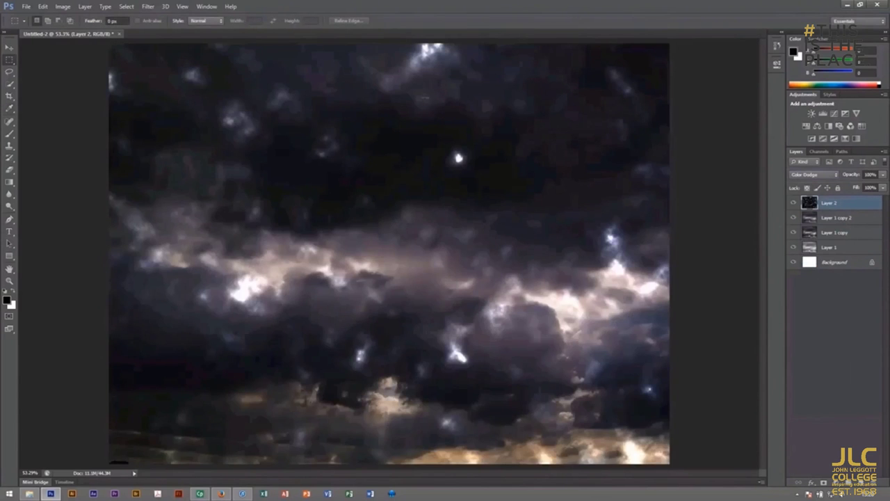
key(ctrl+minus)
key(ctrl+minus)
key(ctrl+minus)
key(ctrl+minus)
click(43, 6)
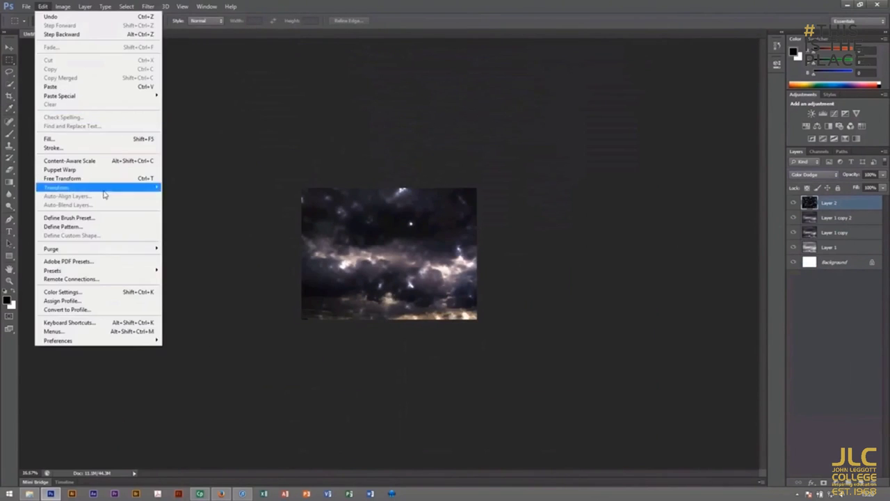
click(194, 235)
drag(478, 189, 649, 224)
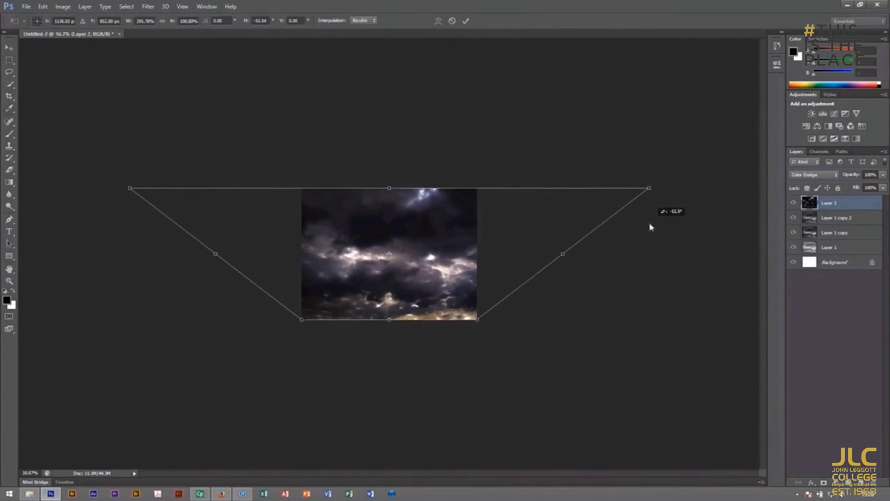
key(Return)
click(182, 6)
click(198, 91)
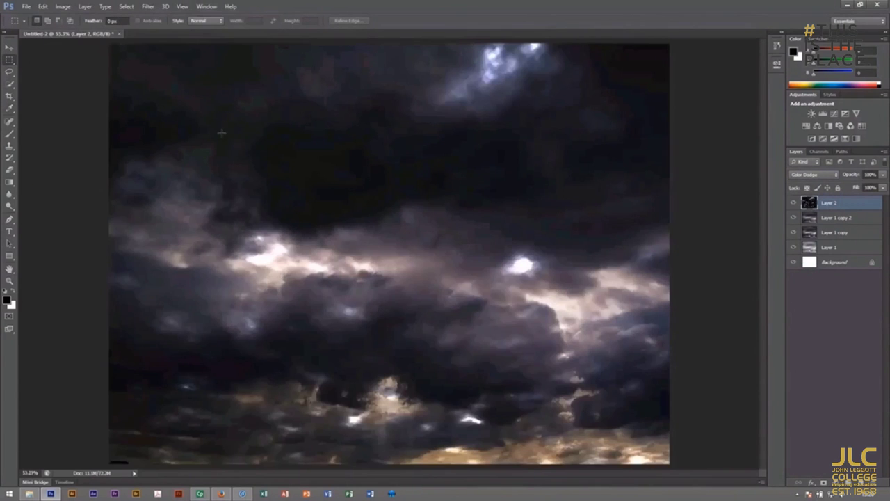
Step: Load a brightness-based selection and feather it by 1 pixel
click(819, 151)
ctrl+click(808, 202)
click(796, 151)
click(126, 6)
click(159, 43)
click(126, 6)
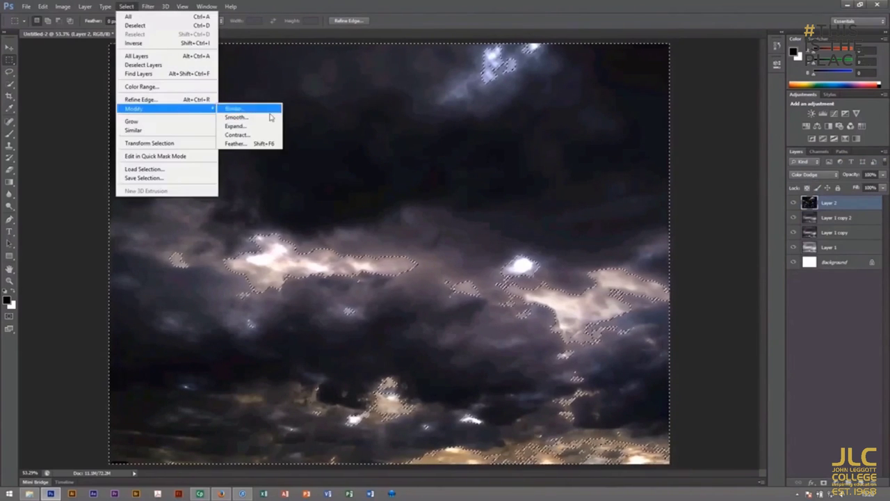
click(240, 139)
click(494, 166)
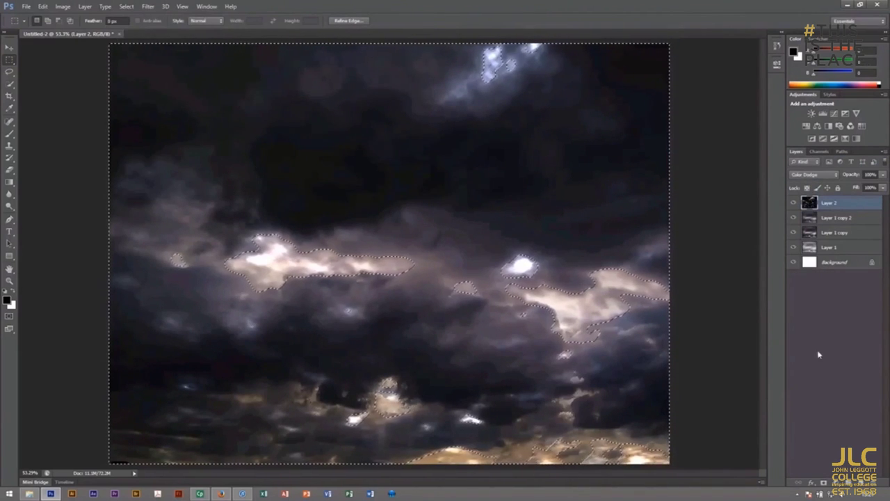
Step: Add a layer mask to Layer 2 from the selection and strengthen it with Levels
click(824, 483)
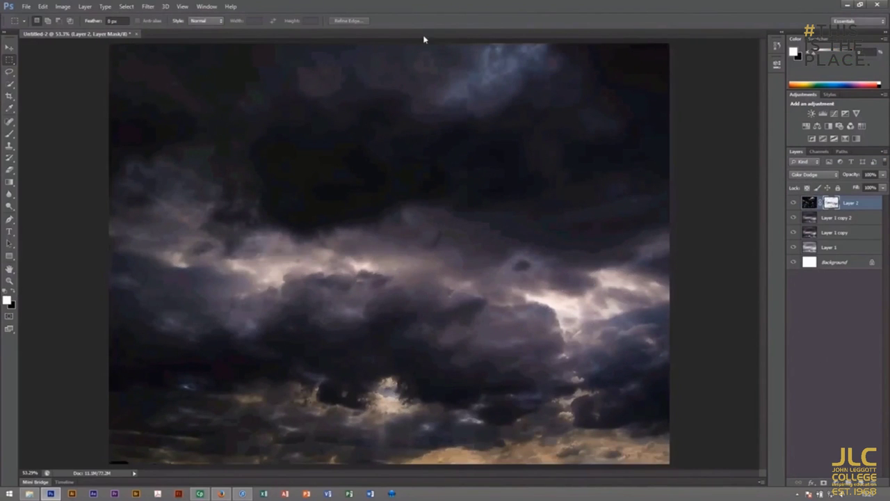
click(62, 6)
click(182, 37)
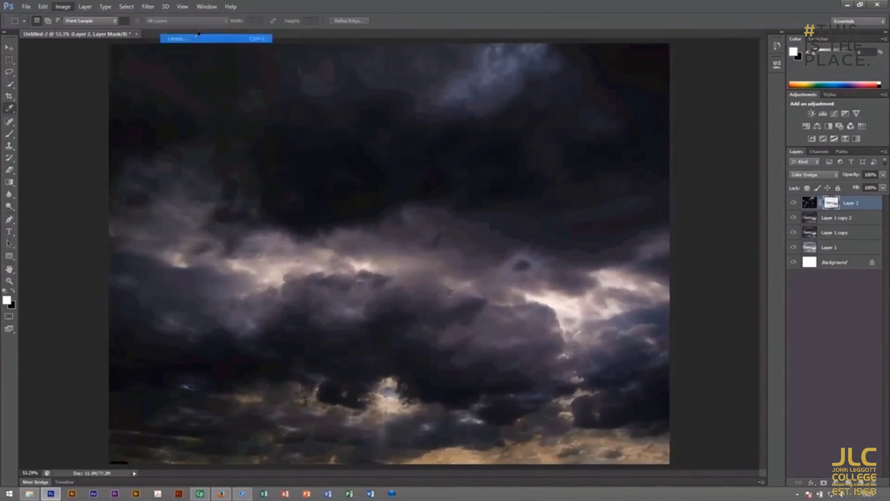
text(1.7)
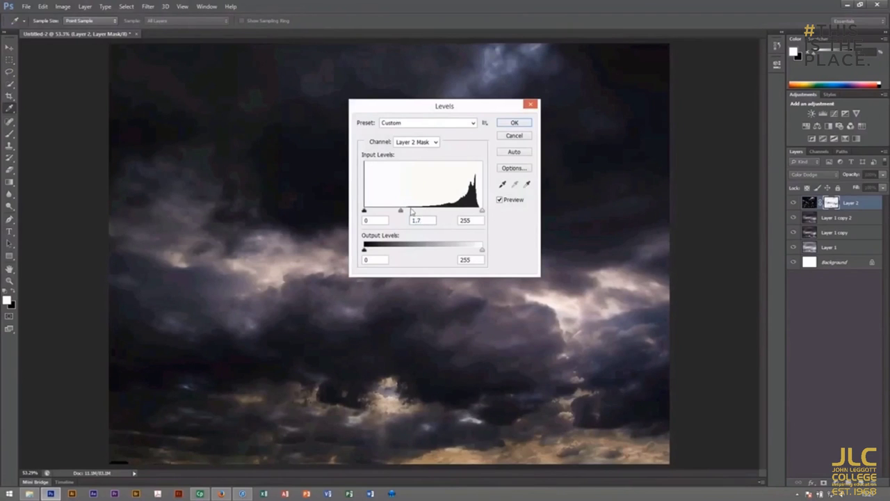
text(75)
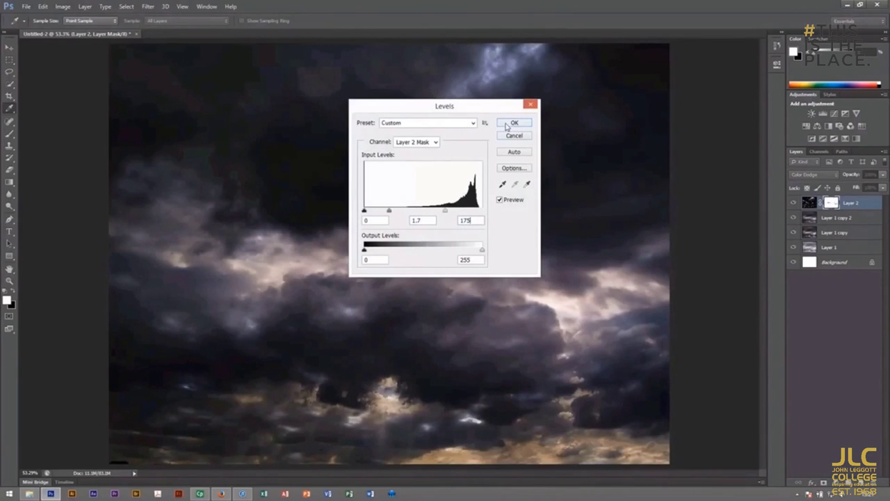
click(513, 123)
Step: Paint black with a soft brush on the mask to remove stray glow spots
key(b)
key(x)
click(43, 21)
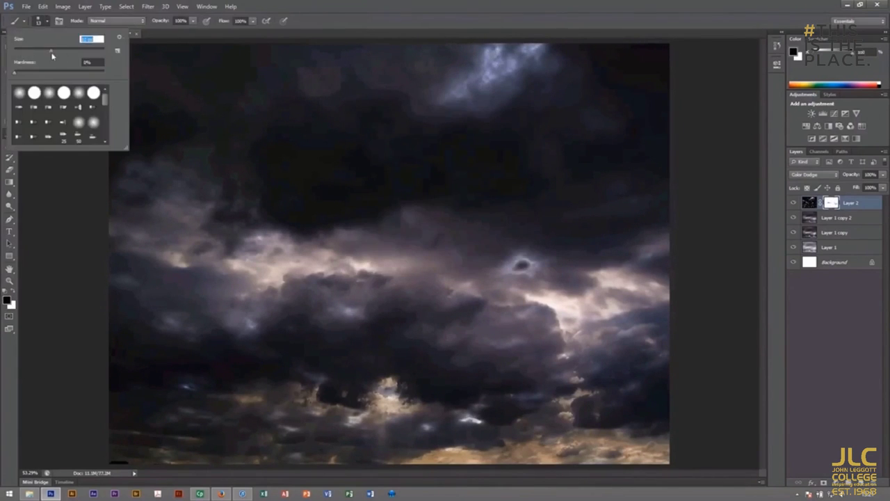
key(Return)
drag(626, 257, 229, 418)
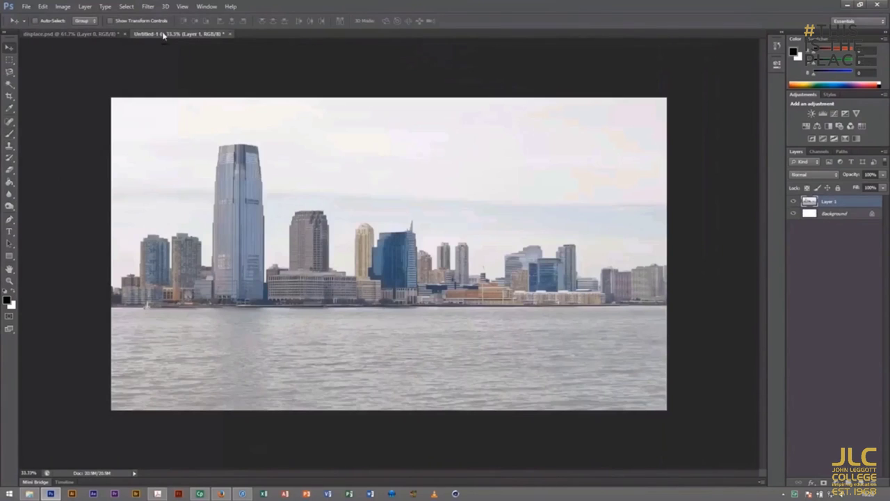
Step: Select the water with the Magic Wand, add a layer mask and paint the water out
key(w)
click(248, 362)
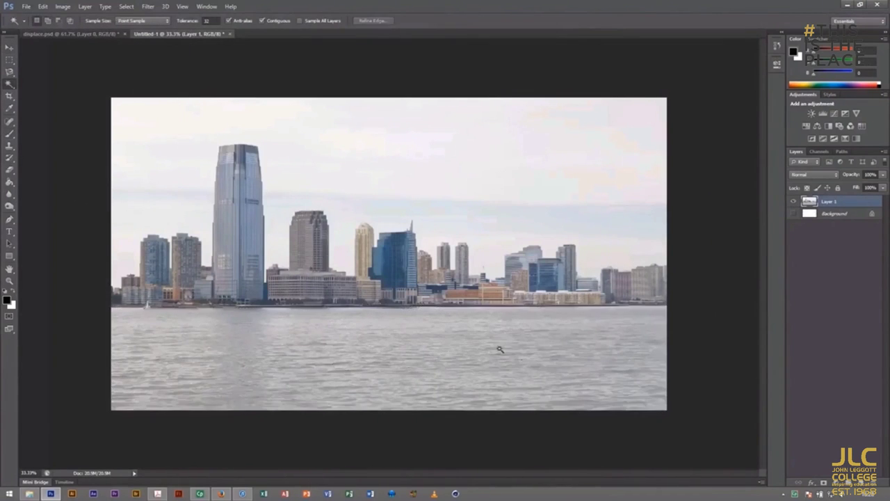
click(821, 482)
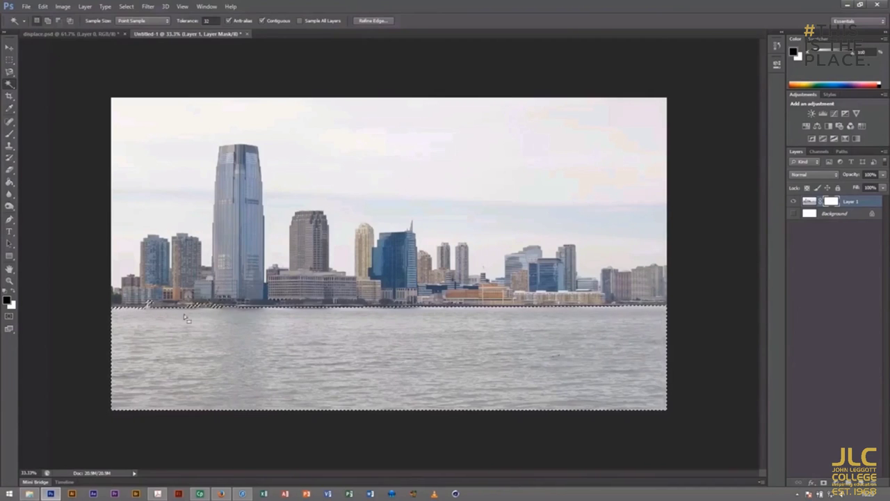
key(b)
mouse_move(125, 326)
mouse_down()
mouse_move(535, 362)
mouse_move(369, 355)
mouse_move(264, 375)
mouse_up()
key(ctrl+d)
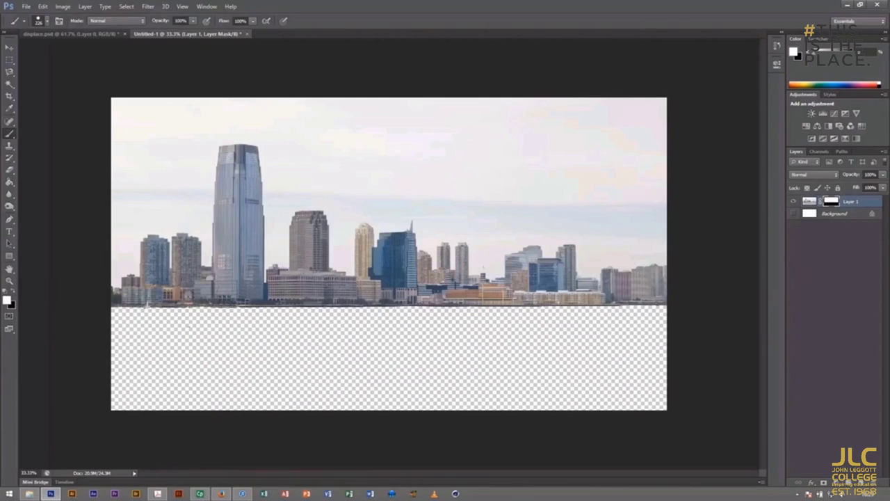
Step: Paint out the sky above the buildings in black on the skyline mask
key(ctrl+shift+d)
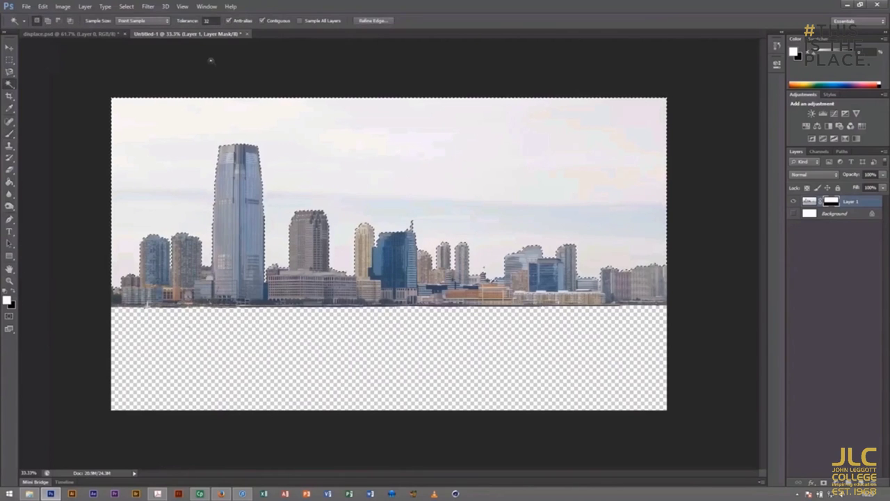
key(x)
drag(118, 209, 622, 157)
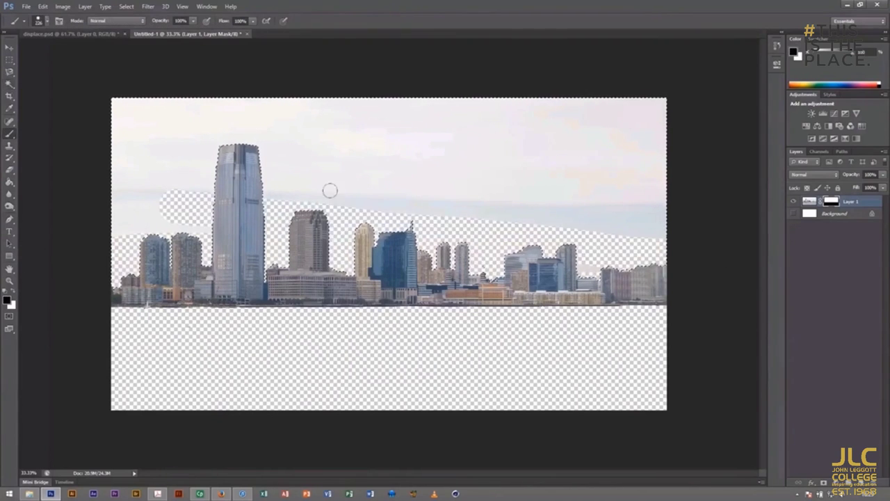
mouse_move(115, 119)
mouse_down()
mouse_move(473, 118)
mouse_move(653, 139)
mouse_up()
key(ctrl+d)
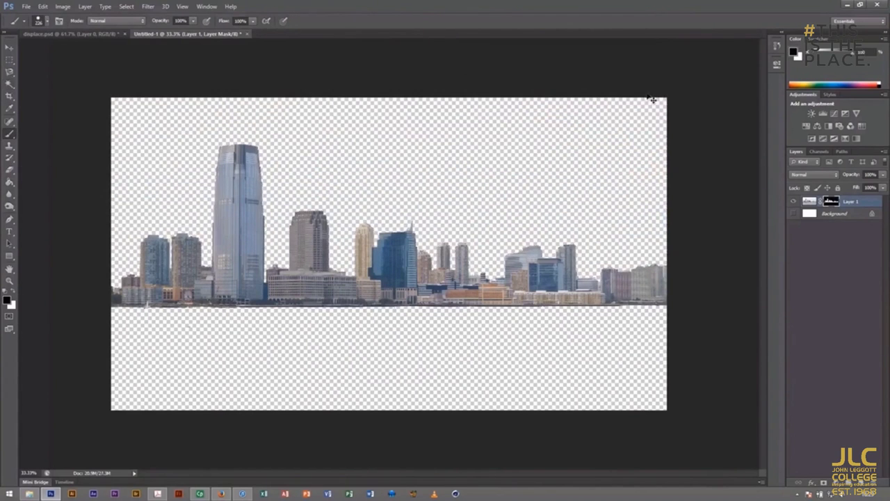
key(v)
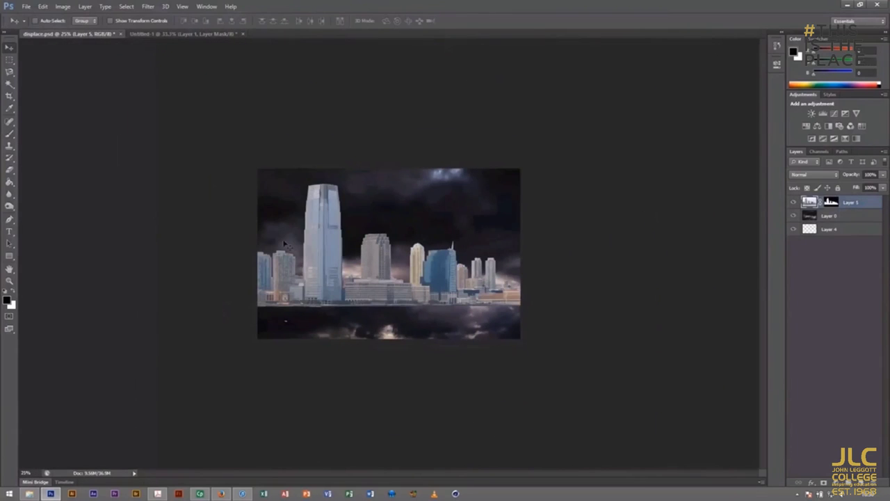
Step: Reposition the skyline layer with Free Transform and merge the cloud layers
click(43, 6)
click(62, 178)
mouse_move(405, 246)
mouse_down()
mouse_move(382, 310)
mouse_move(426, 323)
mouse_move(467, 299)
mouse_up()
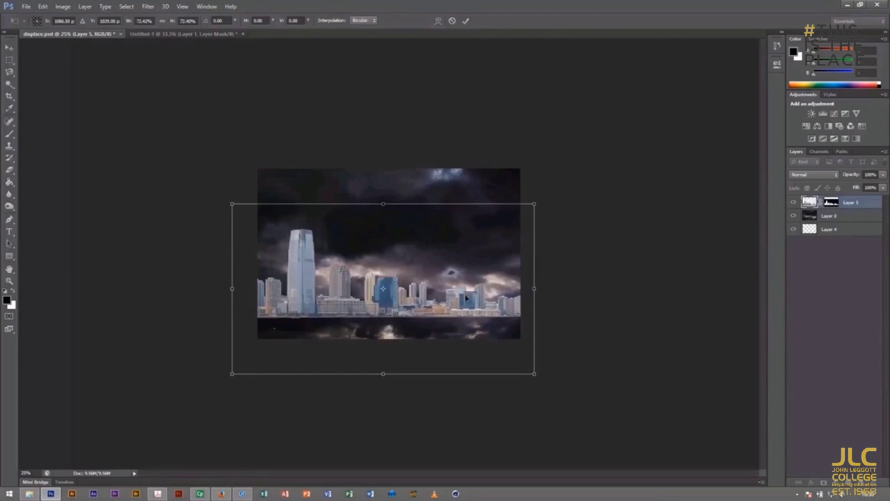
key(Return)
click(861, 484)
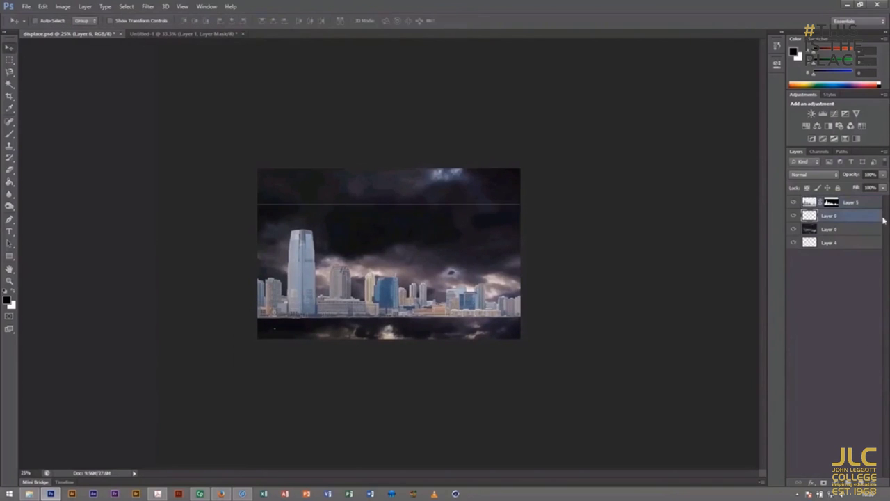
key(ctrl+z)
Step: Dodge the buildings' highlights and burn their midtones across the skyline band
drag(10, 204, 35, 206)
drag(260, 278, 438, 306)
drag(10, 206, 42, 213)
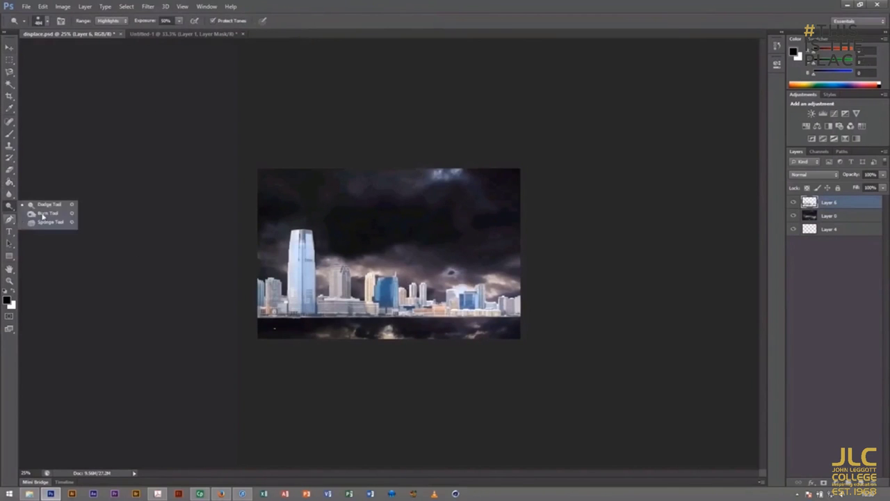
drag(260, 296, 369, 305)
drag(334, 278, 407, 292)
drag(261, 299, 355, 306)
drag(514, 299, 267, 288)
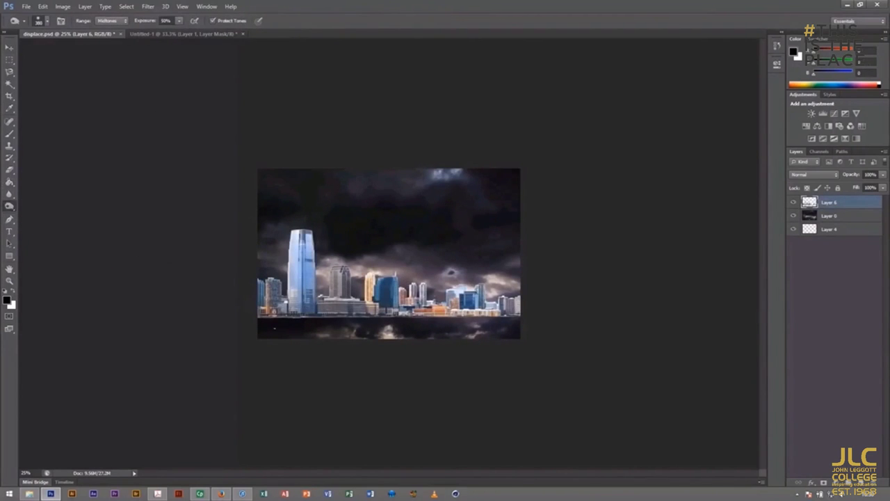
drag(189, 291, 327, 281)
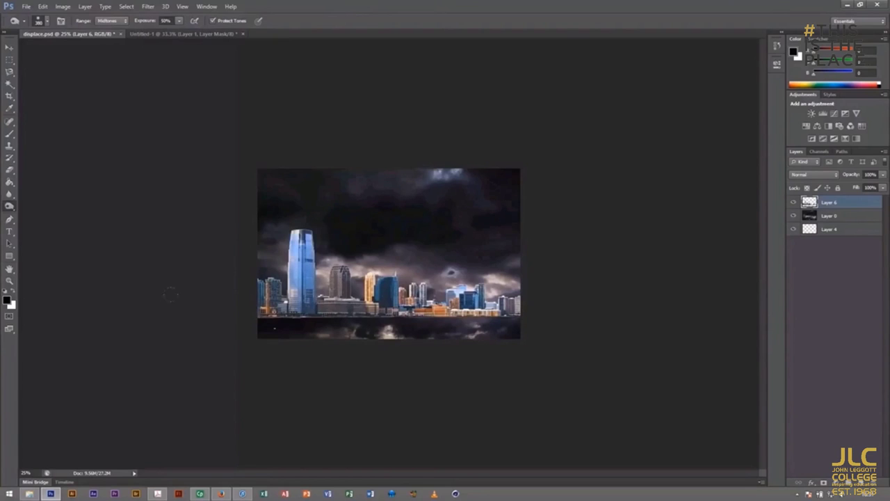
drag(170, 295, 511, 304)
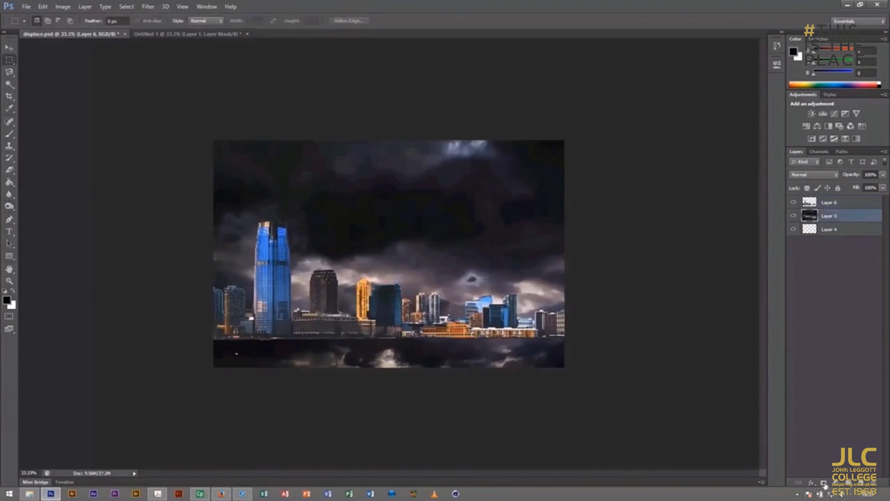
Step: Paint out the water strip at the image bottom and add a mask to the top cloud layer
key(b)
drag(542, 347, 223, 351)
click(794, 215)
click(793, 216)
click(828, 202)
click(822, 482)
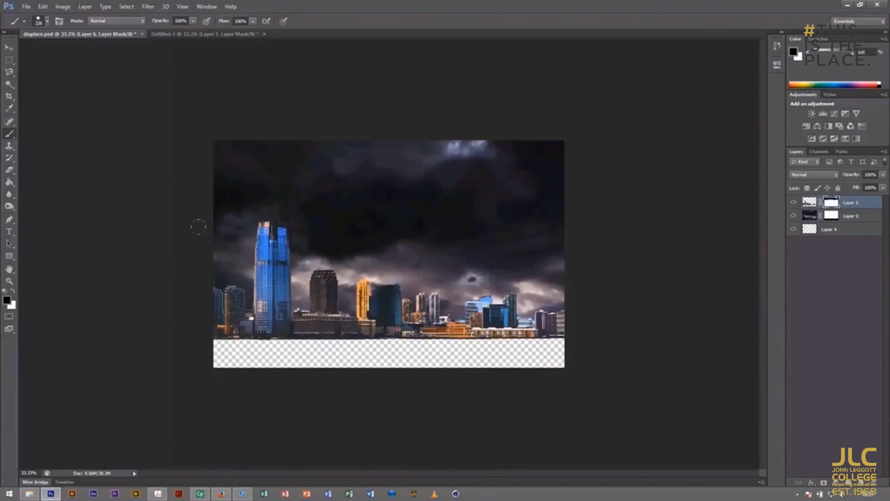
click(852, 202)
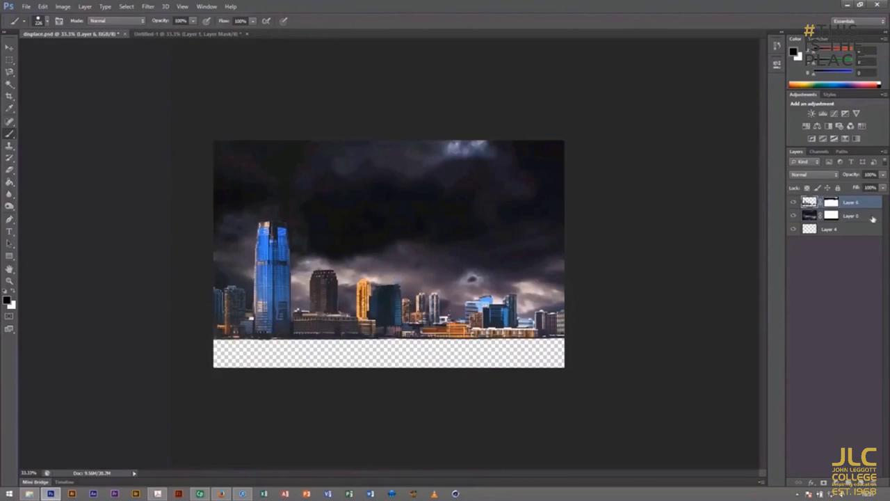
Step: Merge the sky and city layers into Layer 4 and crop the image
click(838, 230)
shift+click(847, 214)
key(ctrl+e)
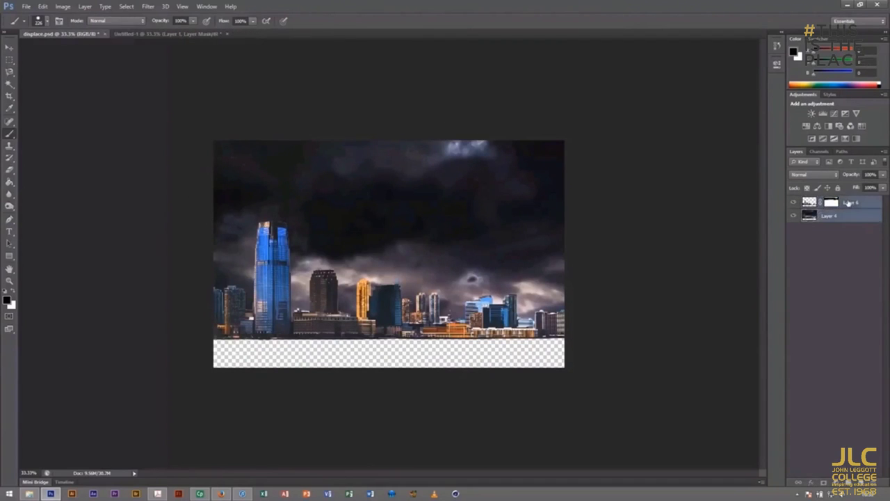
key(ctrl+e)
click(12, 98)
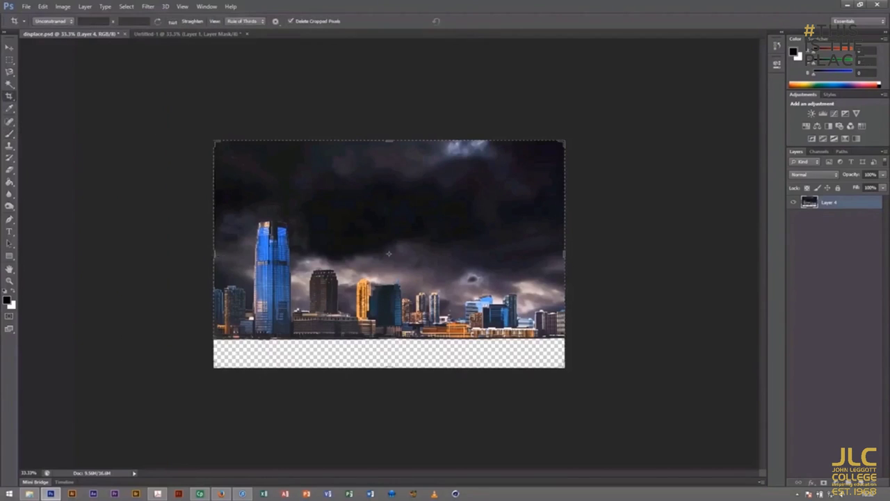
drag(214, 253, 216, 236)
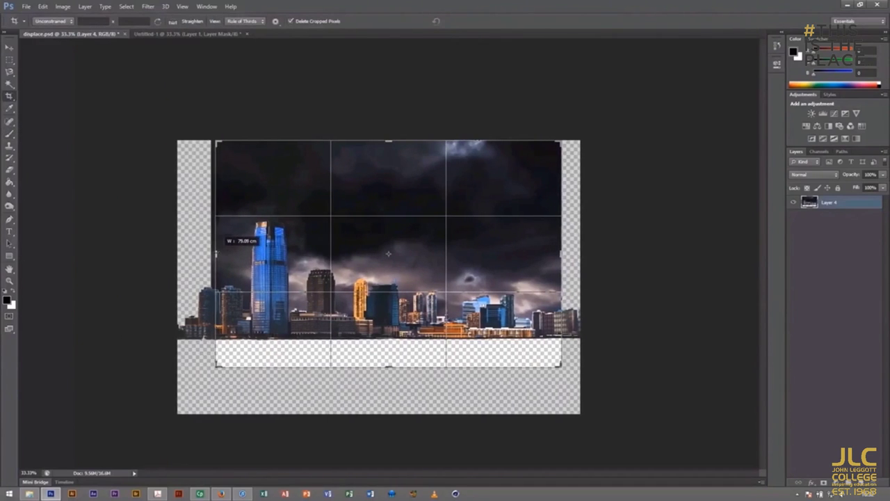
key(Return)
Step: Make the canvas taller in Canvas Size, with the size measured in pixels
click(63, 6)
click(77, 110)
click(470, 185)
click(466, 200)
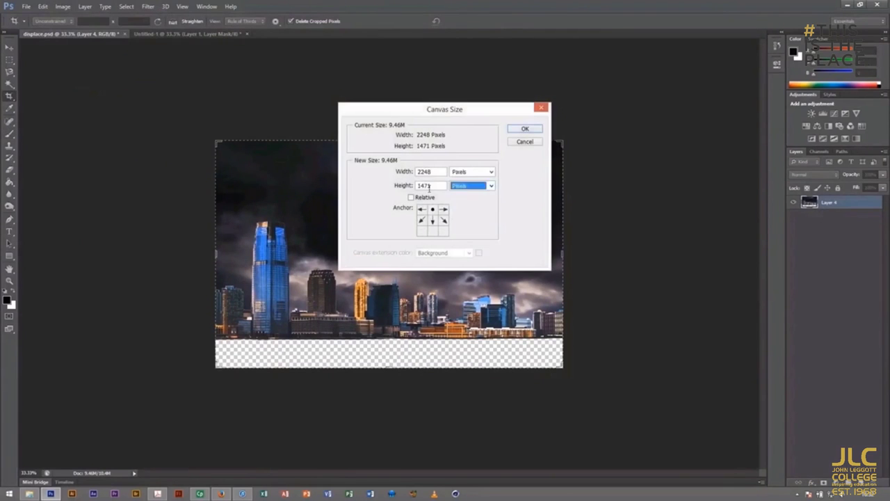
text(00)
key(Return)
right_click(838, 203)
Step: Duplicate Layer 4, flip the copy vertically and move it beneath the skyline
click(765, 167)
key(Return)
click(43, 6)
click(209, 300)
key(v)
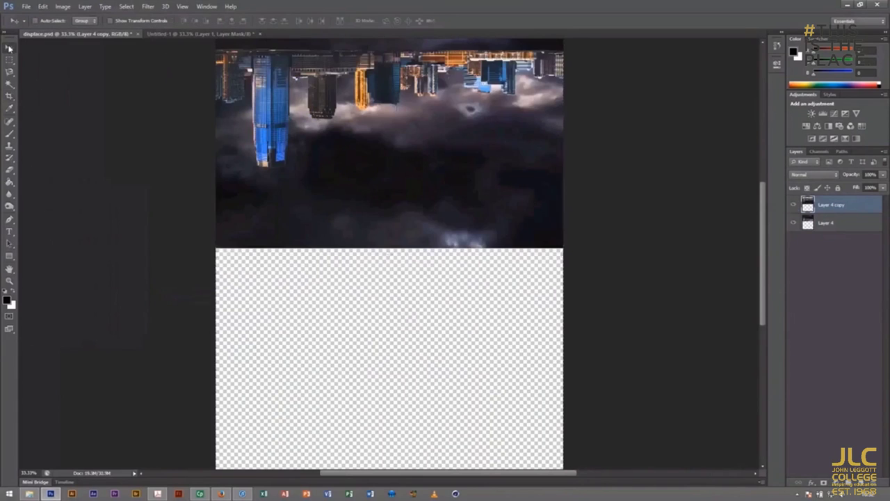
drag(235, 45, 235, 238)
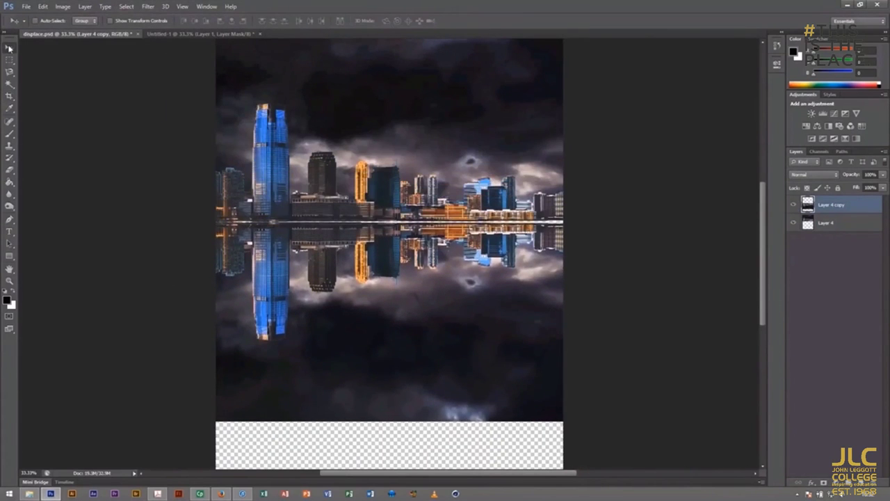
key(ctrl+plus)
key(Up)
key(Up)
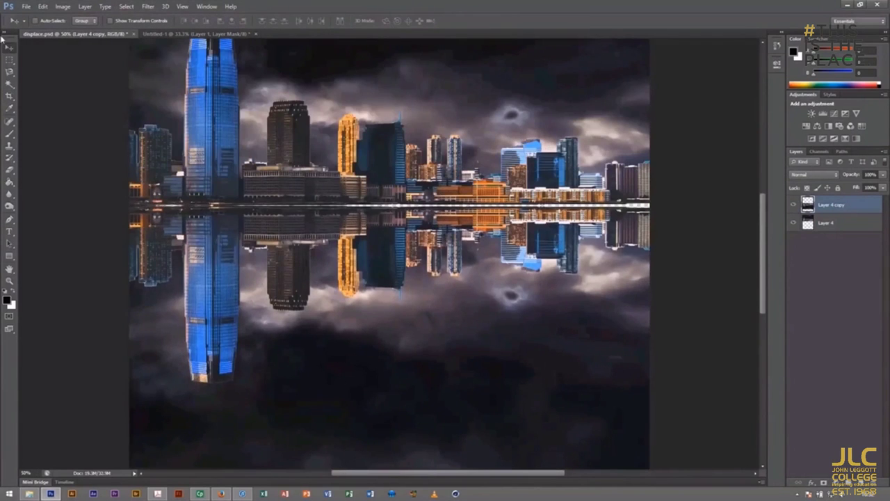
Step: Warp the reflection slightly, bending its right and left sides
click(43, 6)
click(195, 245)
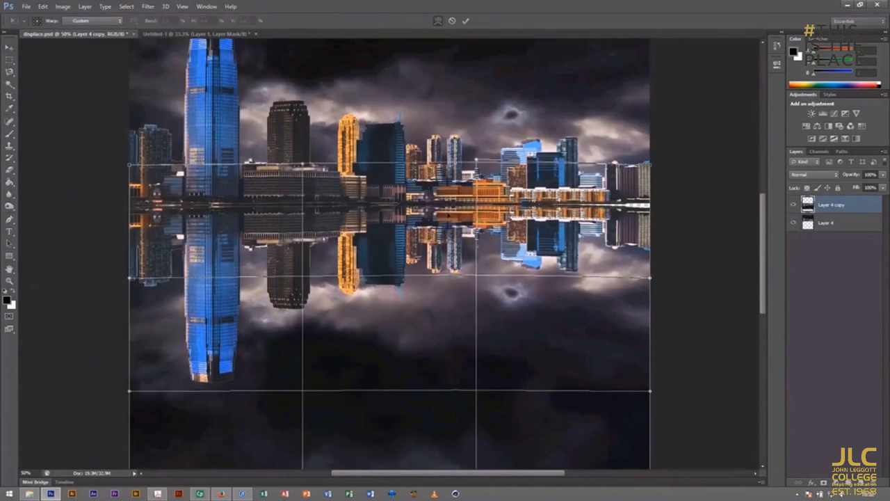
drag(646, 217, 427, 232)
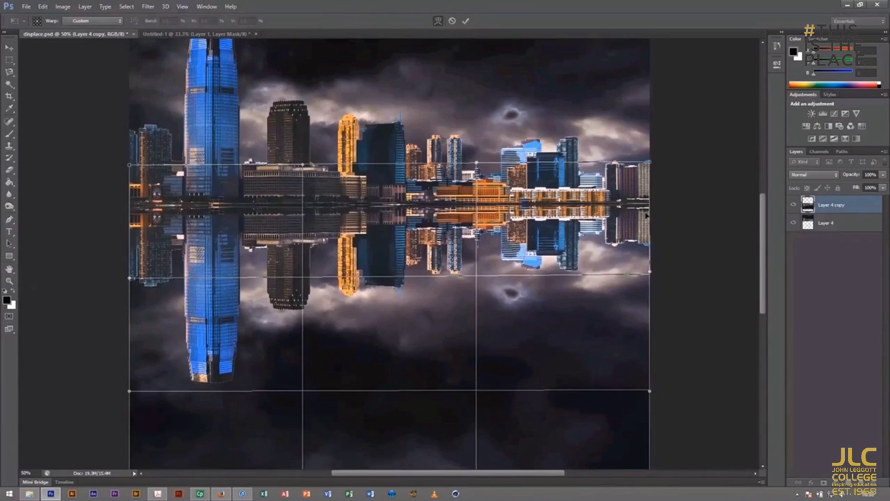
drag(235, 226, 156, 216)
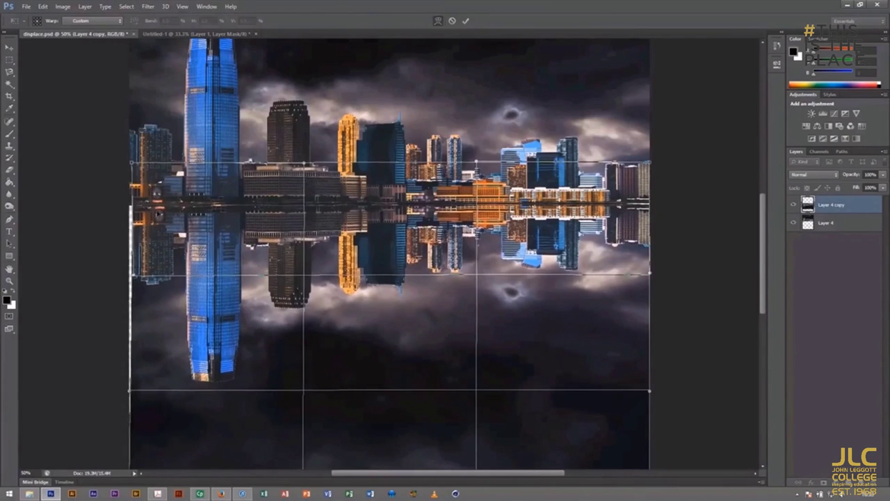
key(Return)
Step: Reduce the canvas size, accepting the clipping warning
key(ctrl+minus)
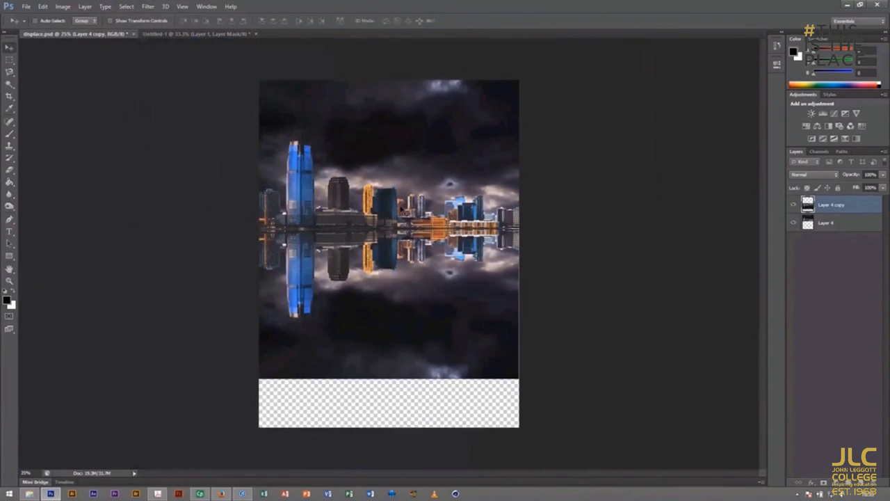
click(63, 6)
click(77, 79)
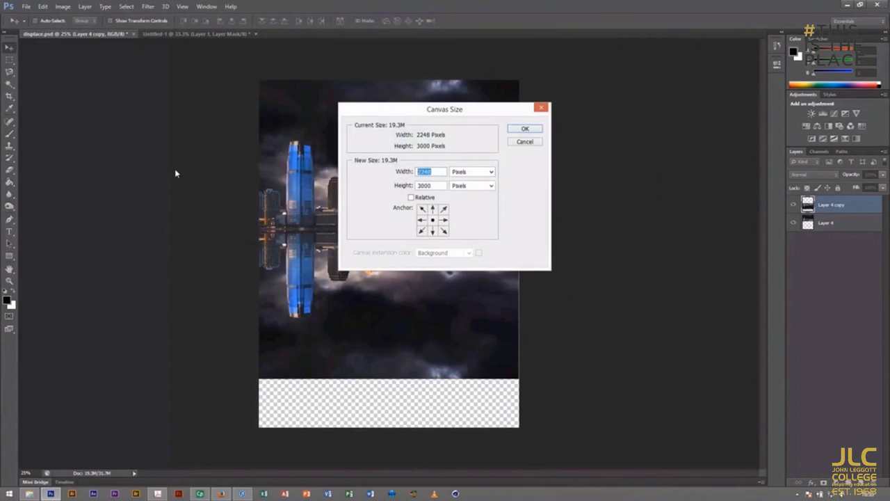
key(Return)
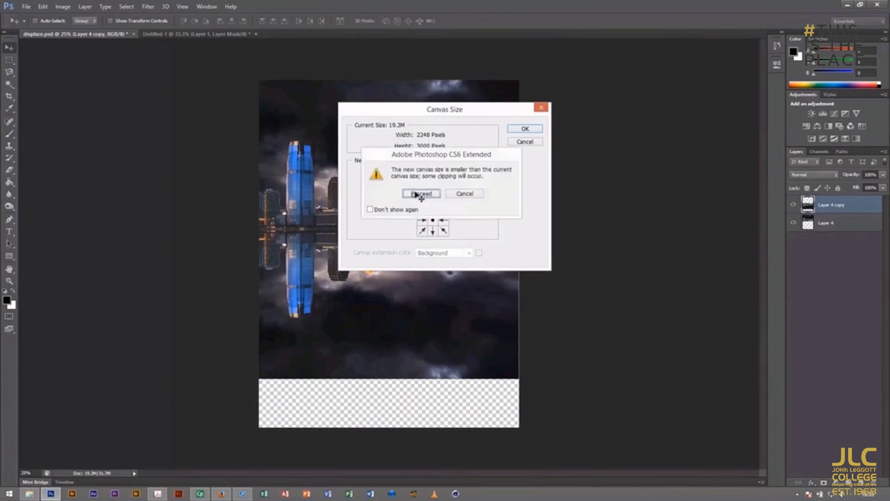
click(419, 194)
Step: Crop the bottom edge up above the transparent strip, redoing a first misplaced crop
key(c)
drag(389, 425, 394, 405)
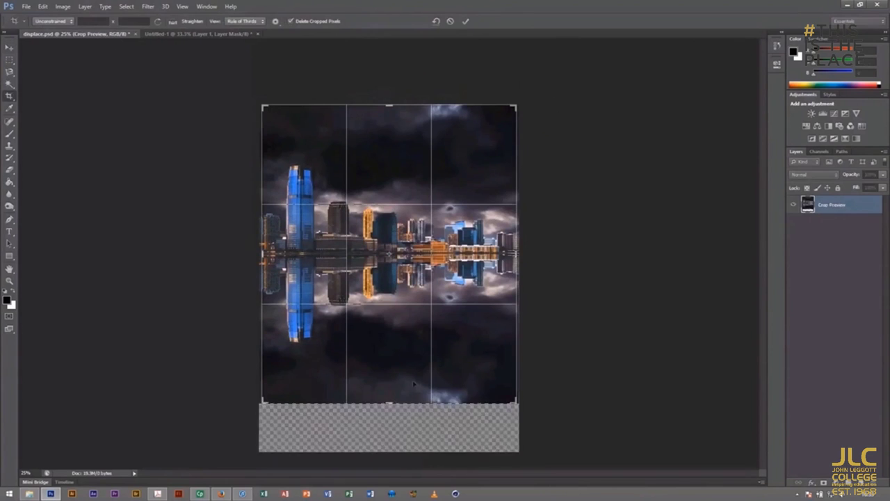
click(9, 47)
key(Return)
key(ctrl+z)
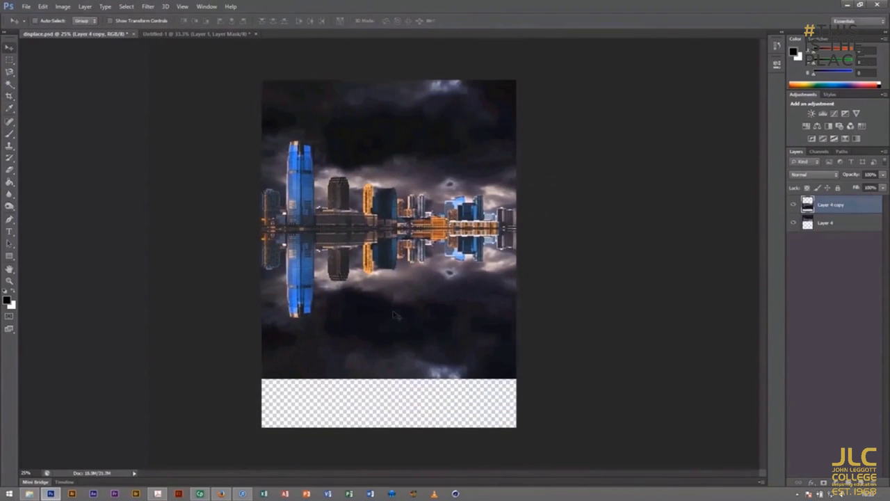
click(8, 99)
drag(389, 426, 390, 379)
key(Return)
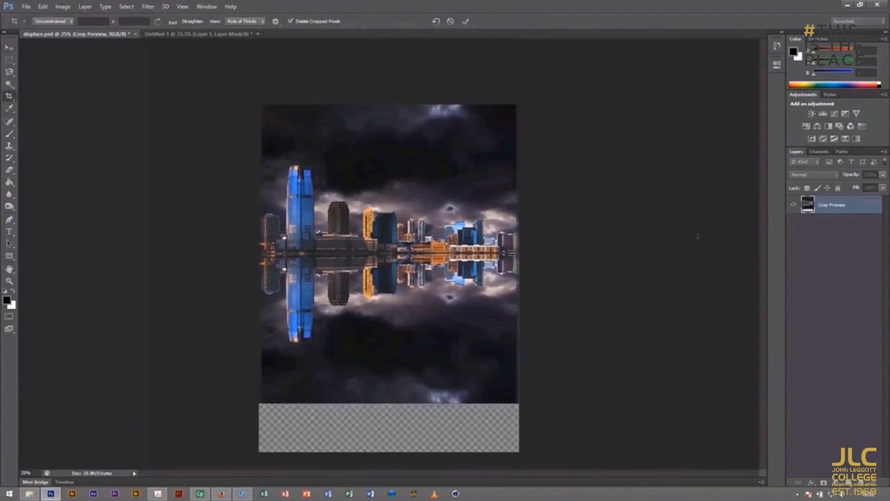
Step: Fit the whole cropped image in the window
click(7, 50)
click(26, 7)
key(Escape)
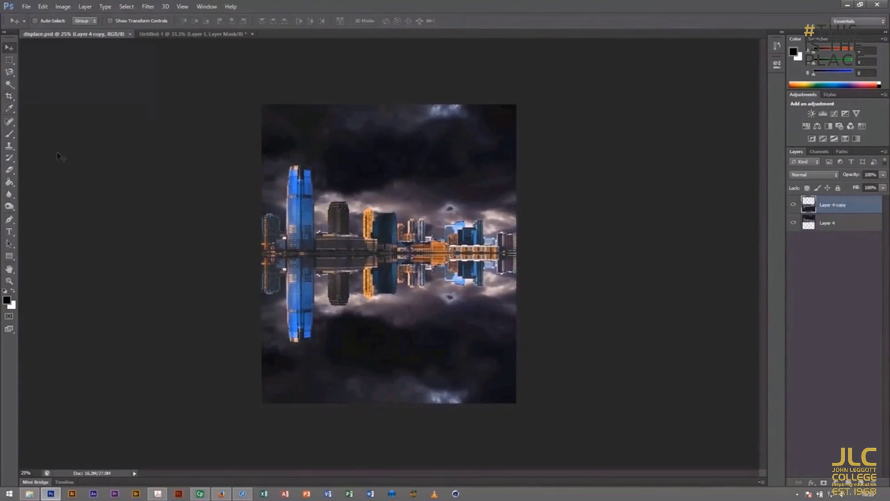
click(182, 6)
click(196, 91)
Step: Create a new blank white Untitled-1 document
click(25, 7)
click(35, 17)
key(Escape)
click(62, 7)
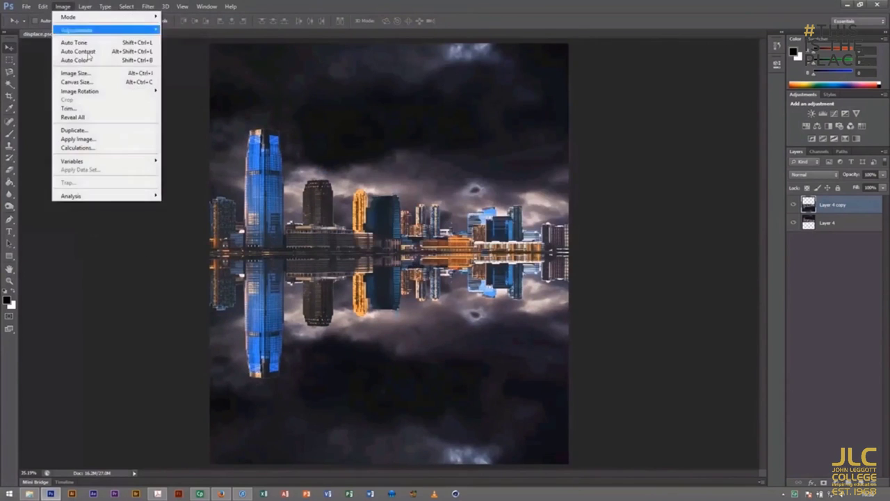
click(76, 73)
click(524, 141)
click(26, 6)
click(35, 16)
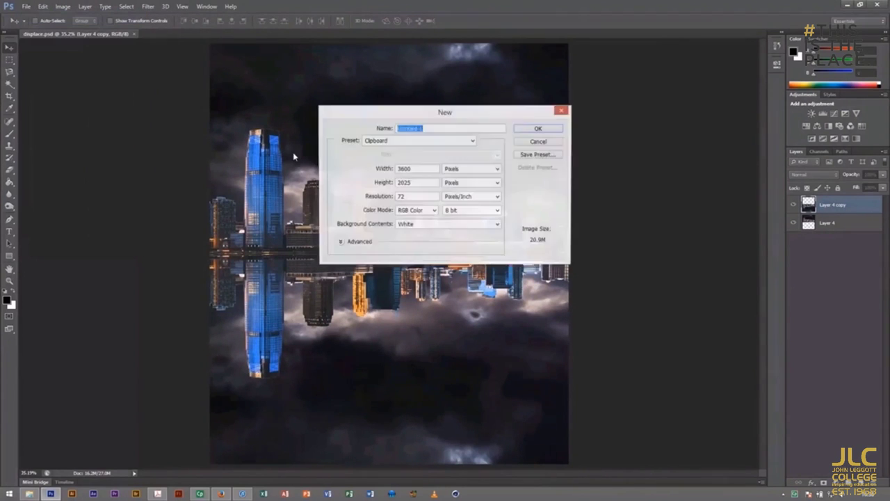
key(Tab)
key(Return)
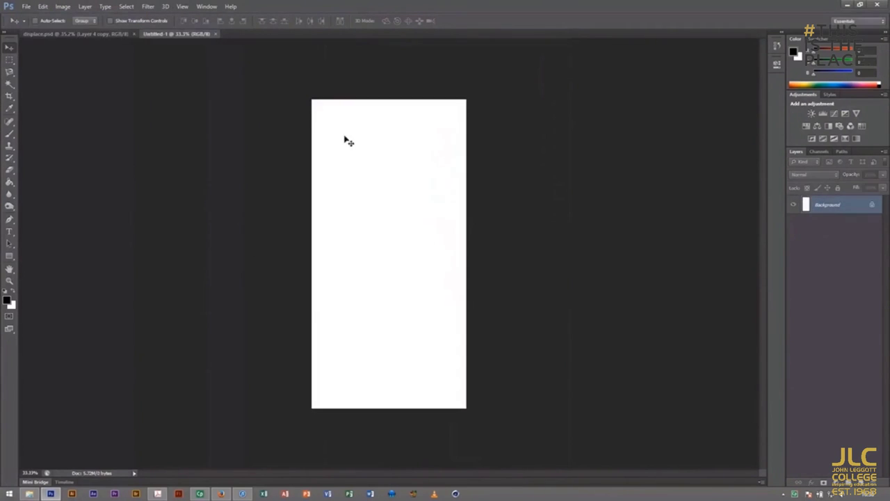
Step: Resize the new document to 2200 by 4400 pixels in Image Size
click(63, 7)
click(77, 74)
text(2200)
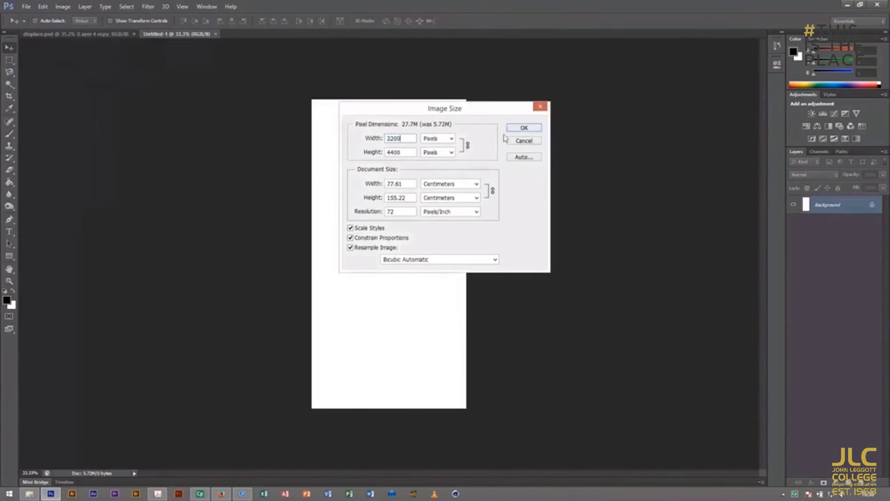
key(Return)
Step: Fill the blank canvas with grey noise and soften it with a Gaussian blur
click(148, 6)
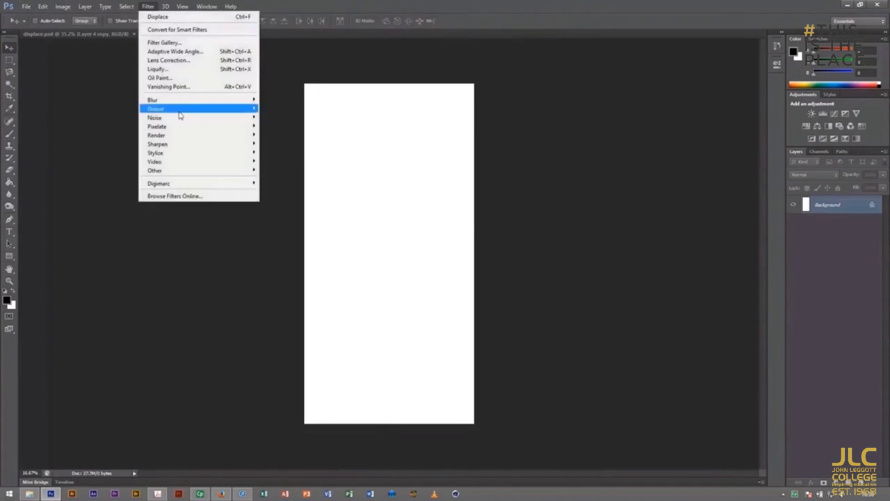
click(285, 106)
click(506, 113)
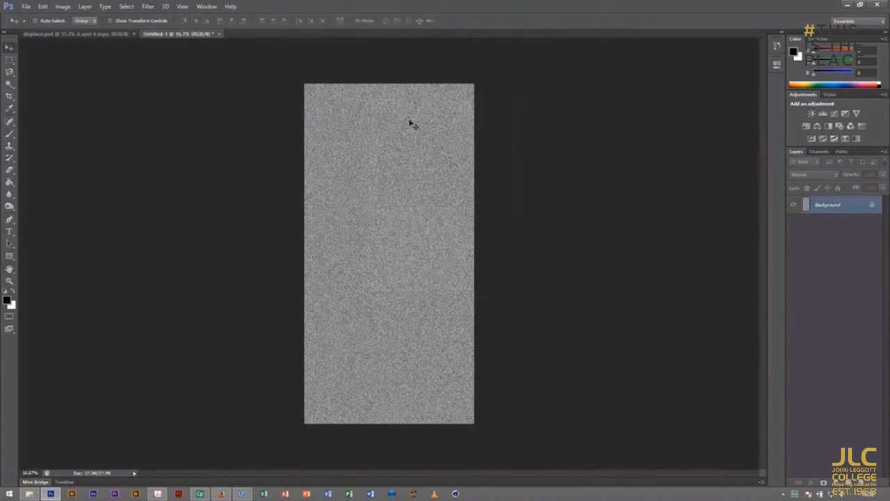
click(148, 7)
click(290, 167)
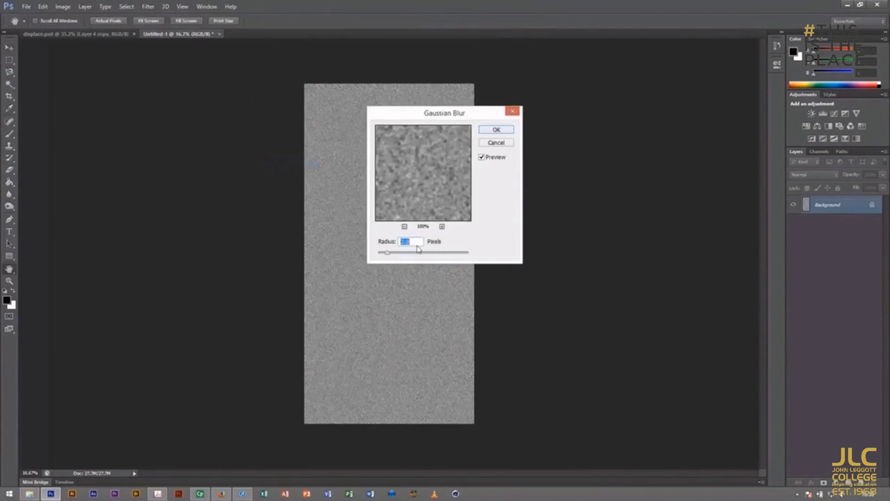
click(497, 130)
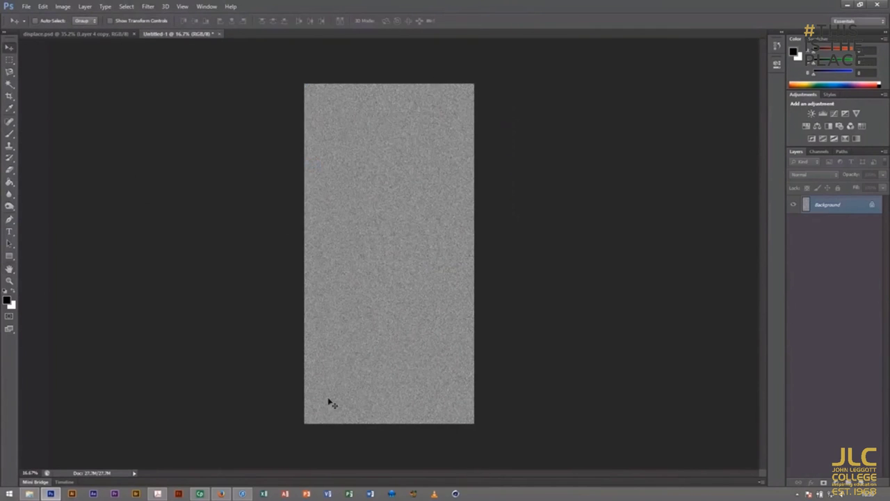
click(819, 151)
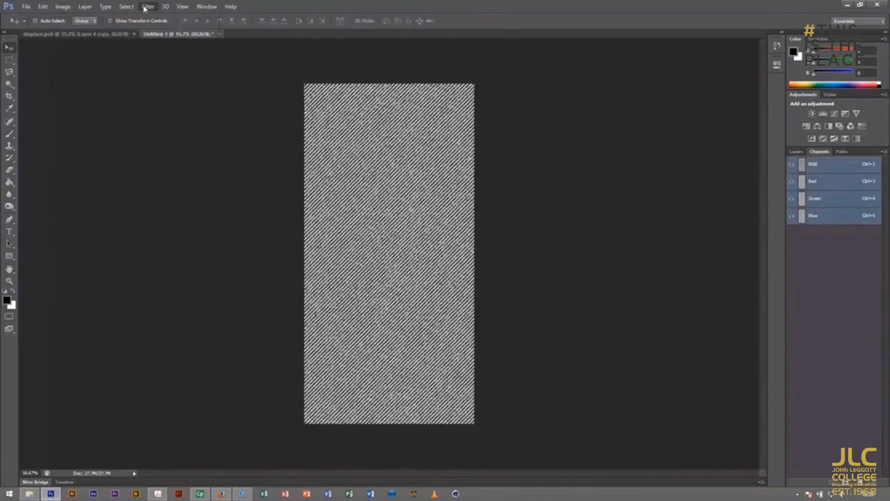
Step: Emboss the noise at 90°, Height 1, Amount 500%, replacing the first attempt
click(147, 6)
click(285, 161)
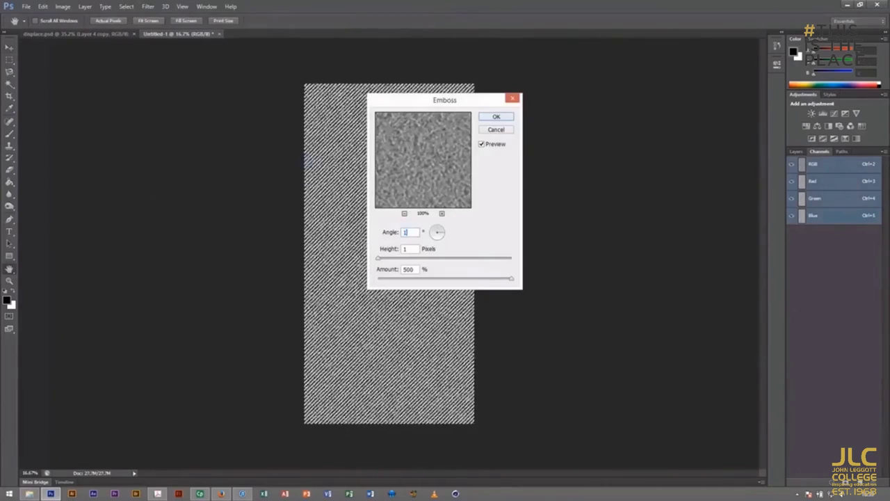
text(80)
double_click(409, 269)
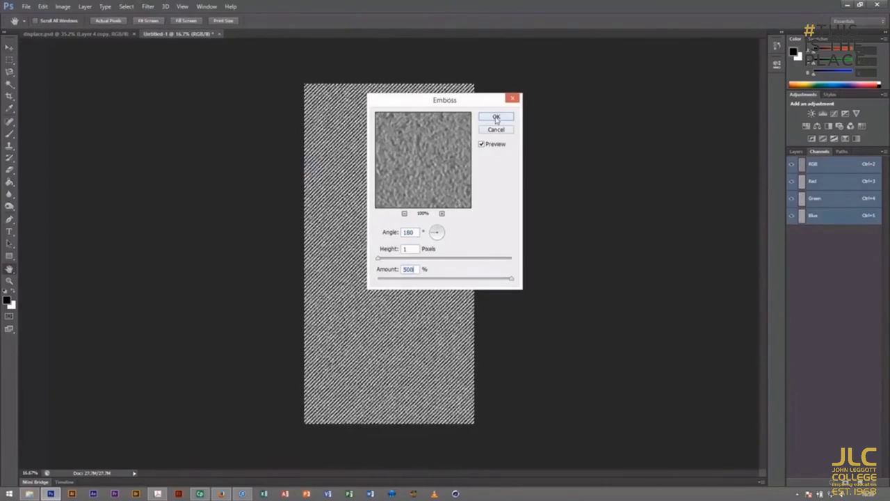
click(496, 116)
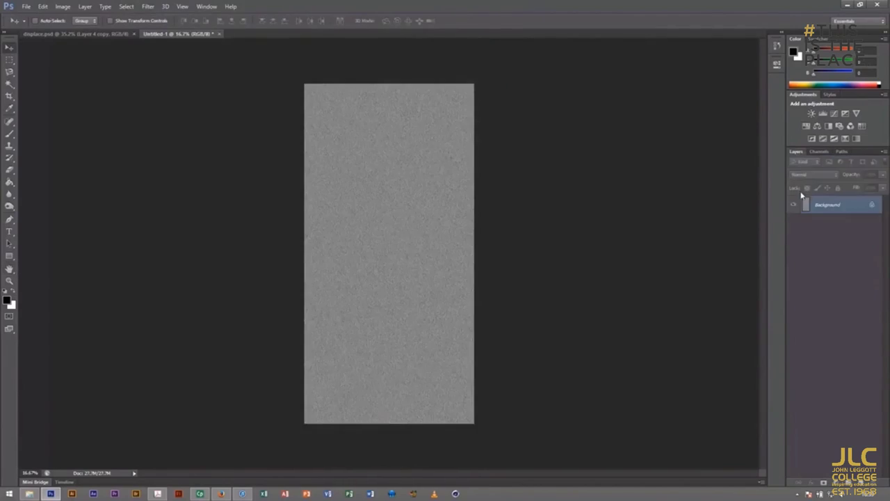
key(ctrl+z)
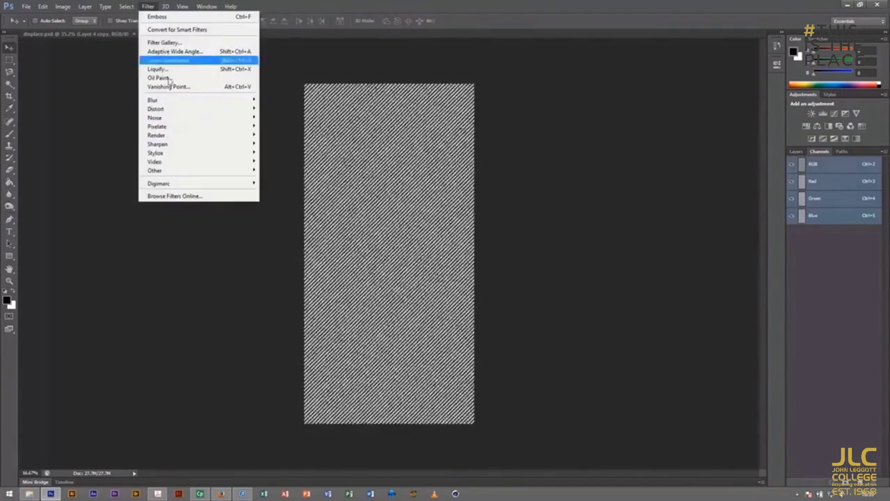
click(278, 169)
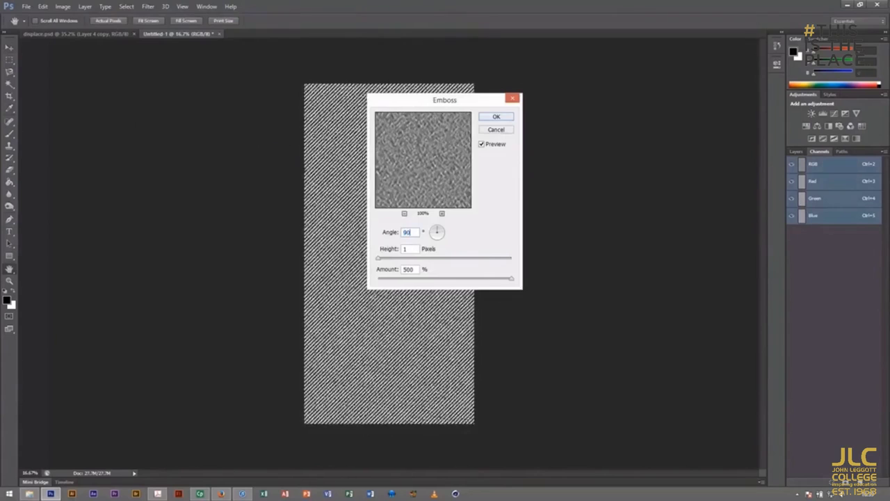
click(498, 117)
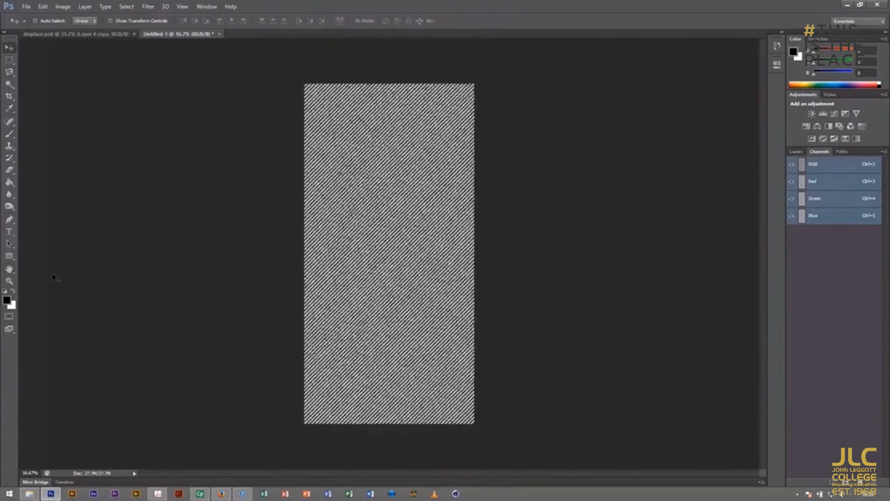
key(F7)
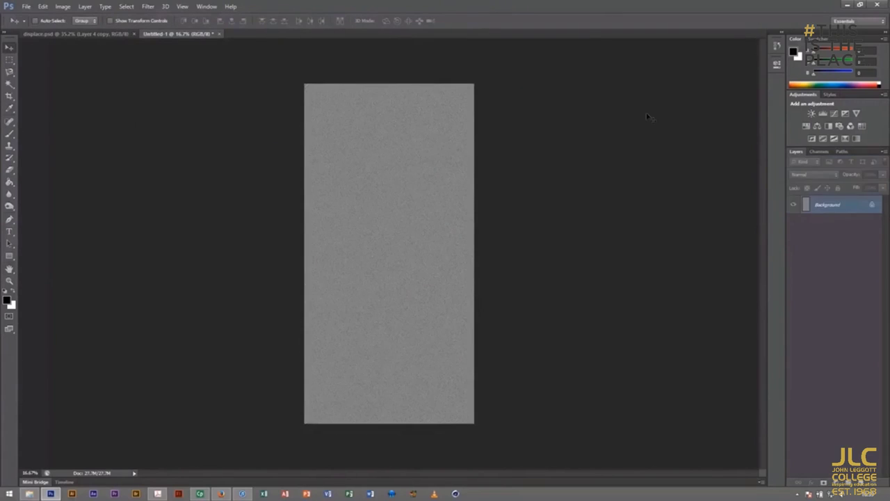
key(ctrl+minus)
key(ctrl+minus)
click(43, 6)
Step: Save the document and unlock the Background into editable Layer 0
click(87, 218)
click(49, 8)
click(565, 283)
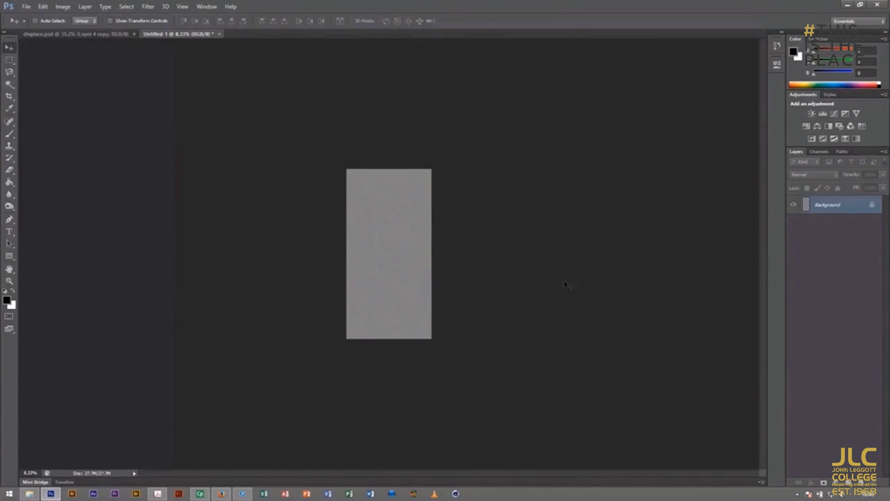
key(ctrl+s)
click(565, 244)
click(870, 205)
Step: Perspective-transform the texture, widening the bottom corners into a trapezoid
click(43, 7)
click(182, 207)
drag(347, 339, 292, 339)
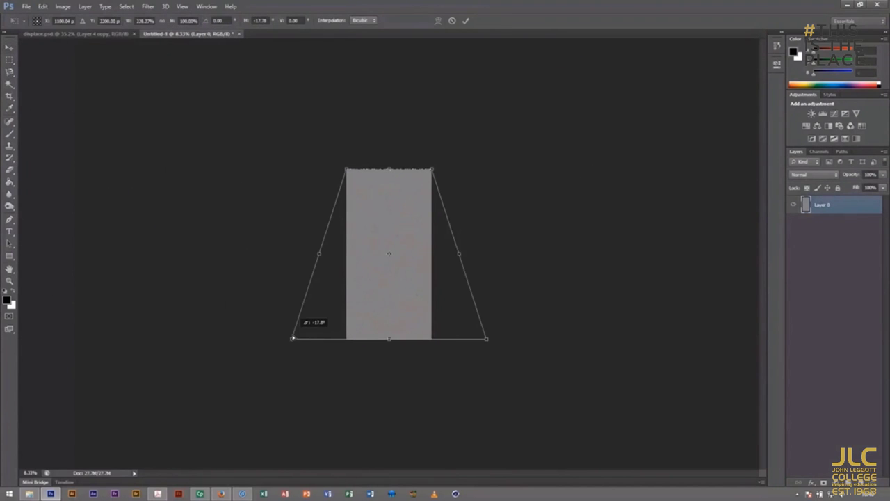
drag(293, 339, 132, 338)
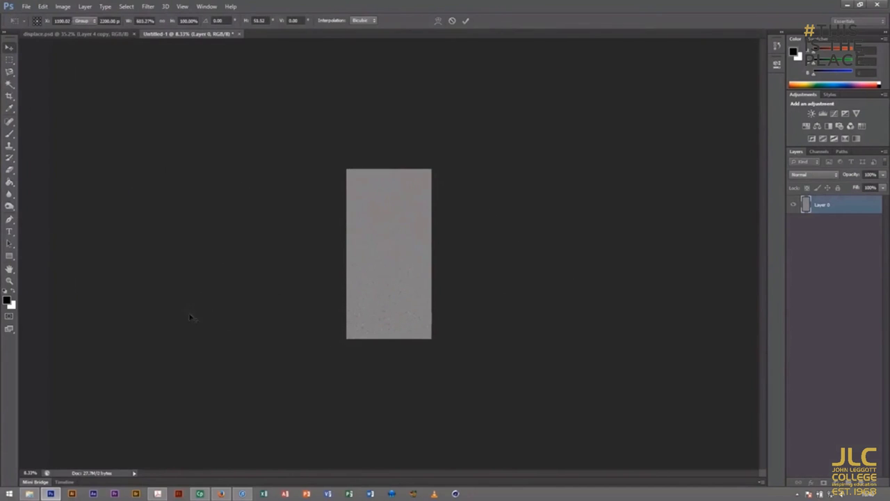
key(Return)
Step: Spread the bottom corners far outward again for a steep receding perspective
click(42, 6)
mouse_move(97, 187)
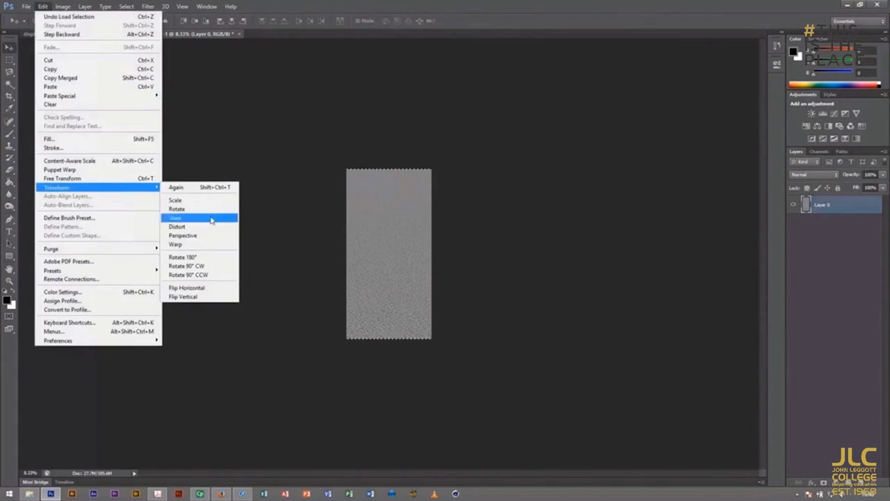
click(202, 217)
key(Escape)
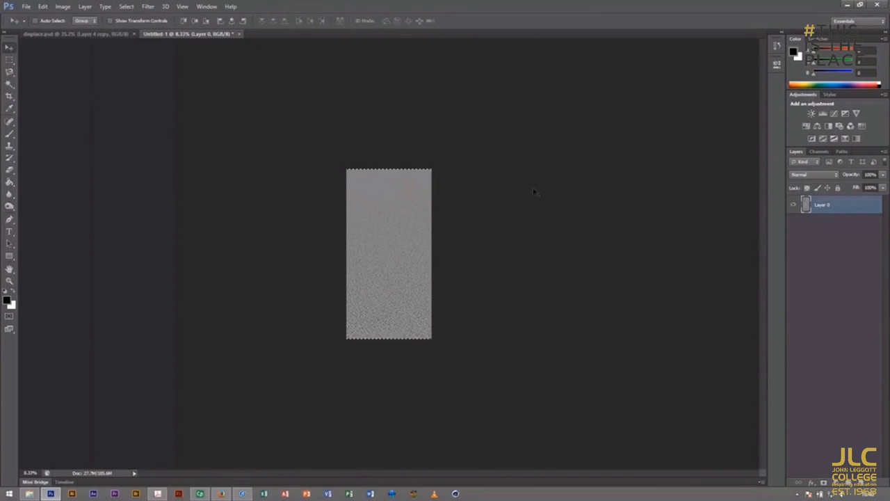
click(42, 7)
click(200, 235)
drag(347, 339, 133, 339)
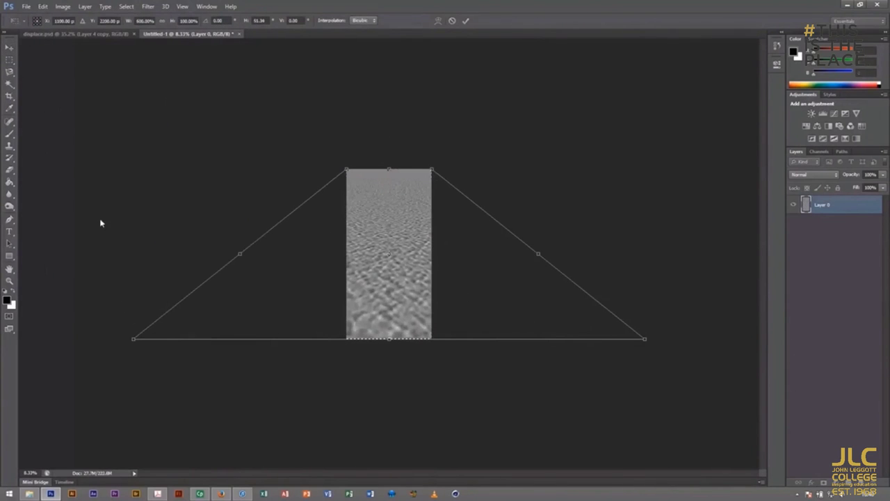
key(Escape)
Step: Crop the texture to its centre strip and resize it to 2200 by 2200 pixels
click(9, 96)
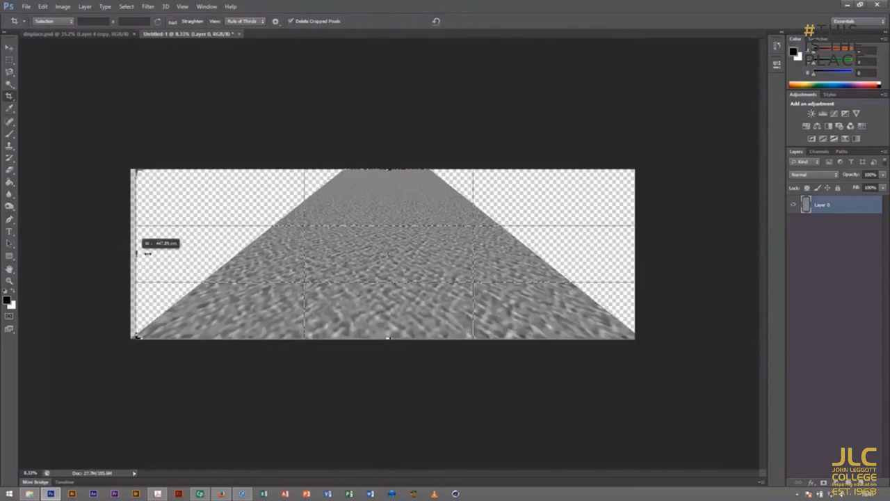
drag(347, 254, 435, 248)
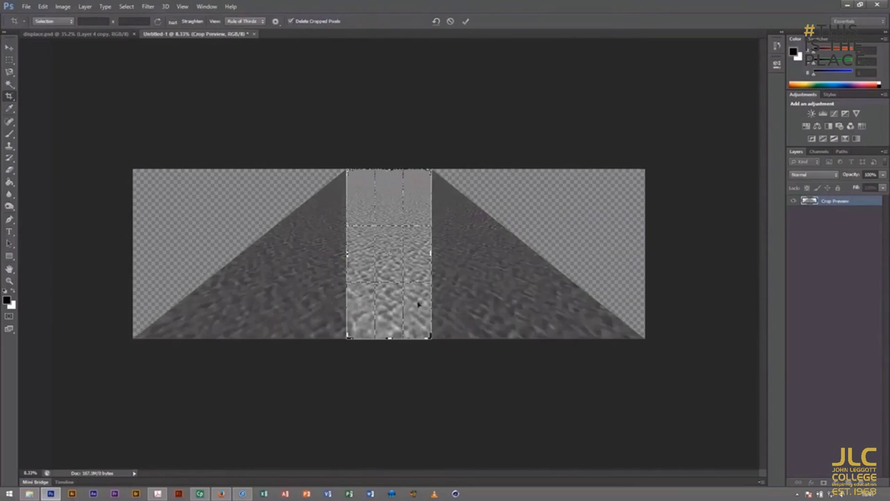
key(Return)
click(62, 6)
click(76, 71)
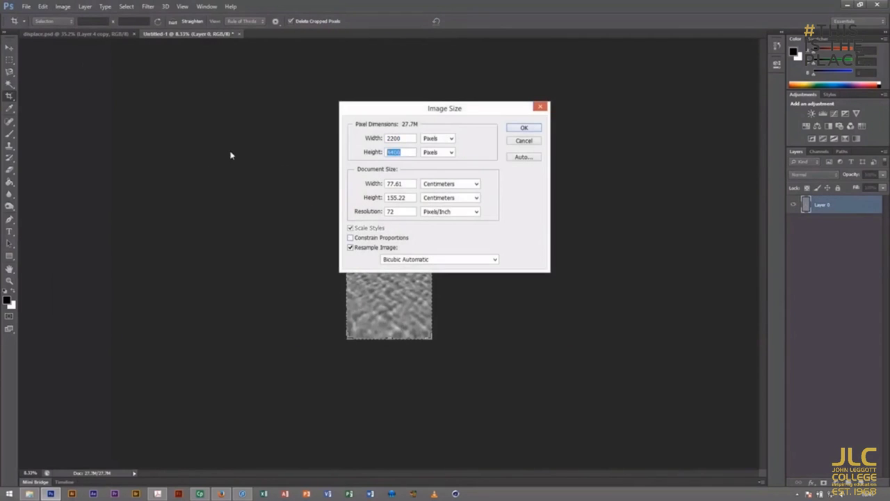
text(0)
key(Return)
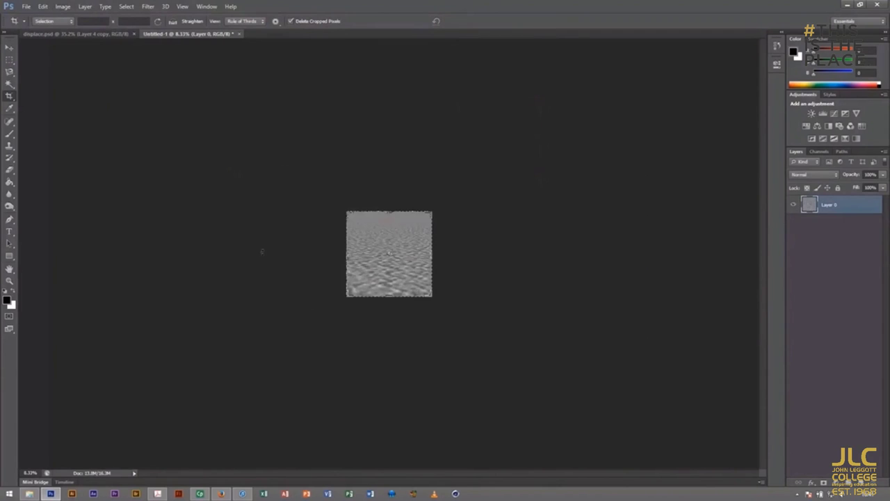
Step: Zoom in on the texture and enter Quick Mask mode
click(818, 151)
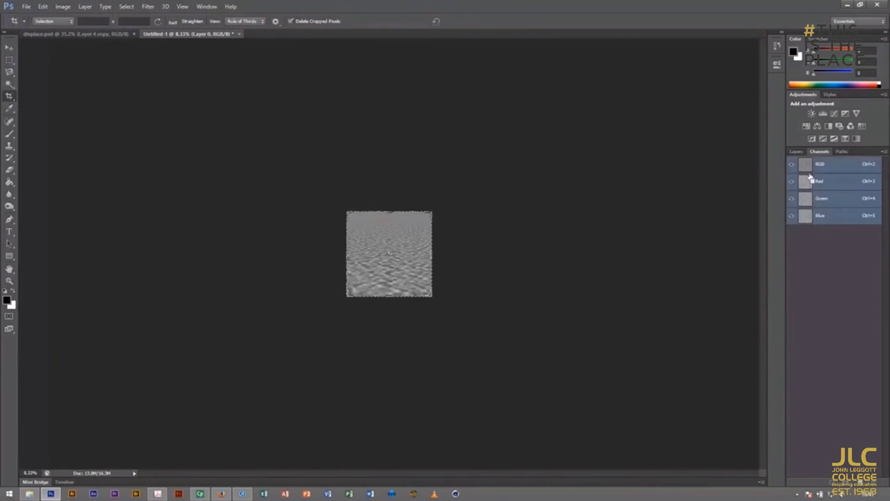
key(ctrl+plus)
key(ctrl+plus)
key(ctrl+plus)
key(q)
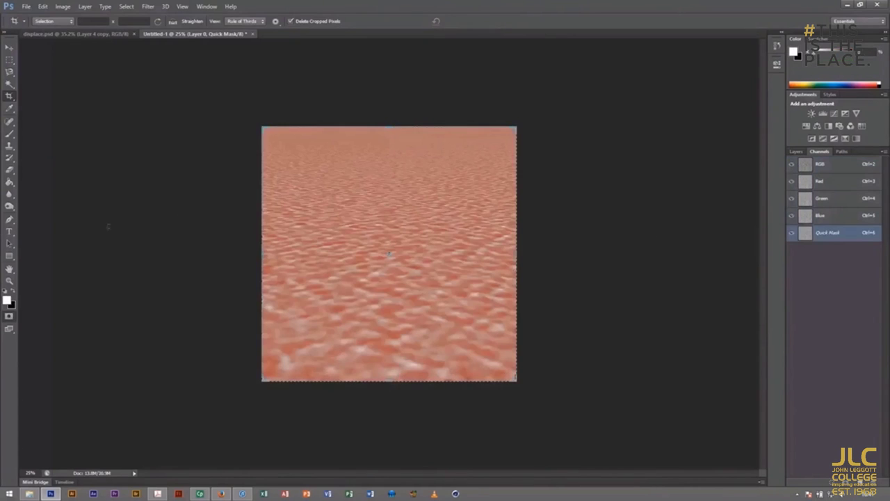
drag(9, 181, 52, 182)
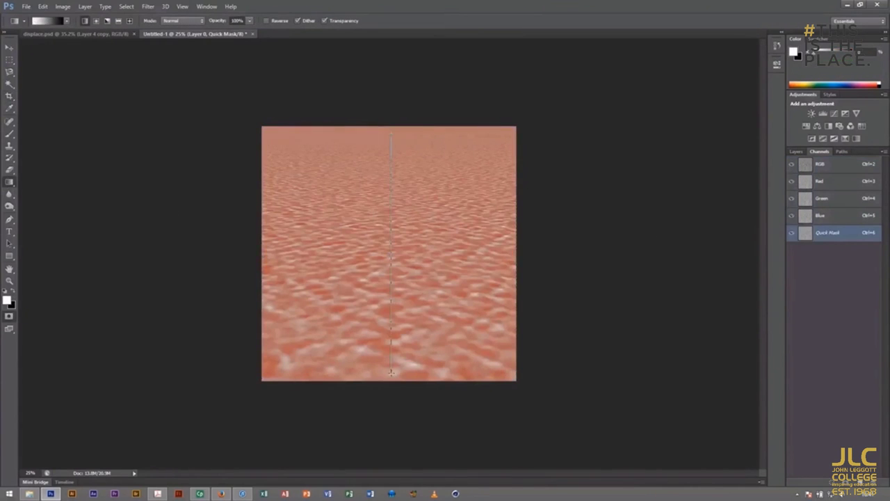
Step: Draw a vertical Quick Mask gradient and fill the selected top area with grey
drag(391, 372, 391, 372)
key(q)
click(38, 6)
click(55, 142)
click(500, 144)
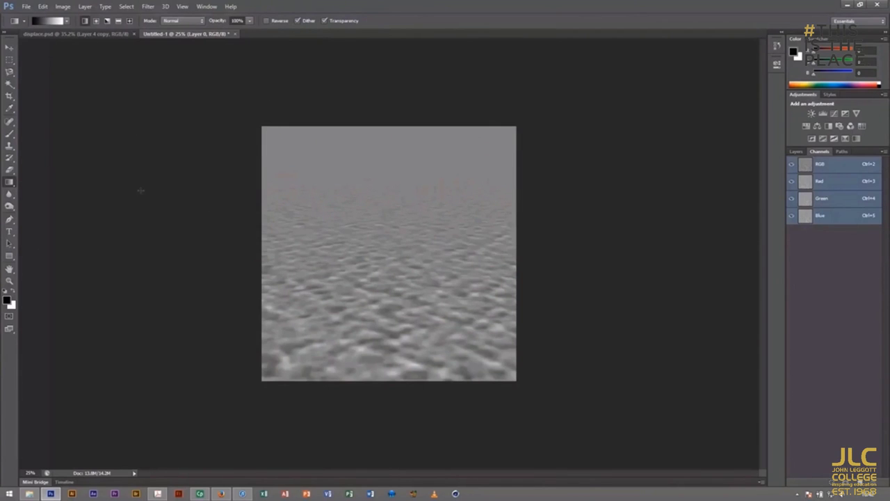
Step: Save the texture as map3.psd, replacing the existing file on the second save
click(26, 8)
click(42, 117)
text(map3)
key(Return)
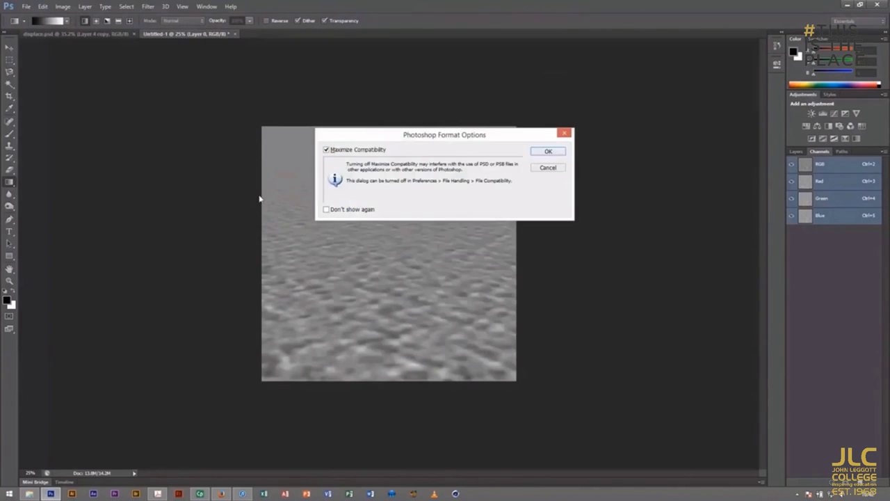
click(548, 152)
click(791, 218)
click(26, 7)
click(42, 118)
click(574, 233)
click(425, 194)
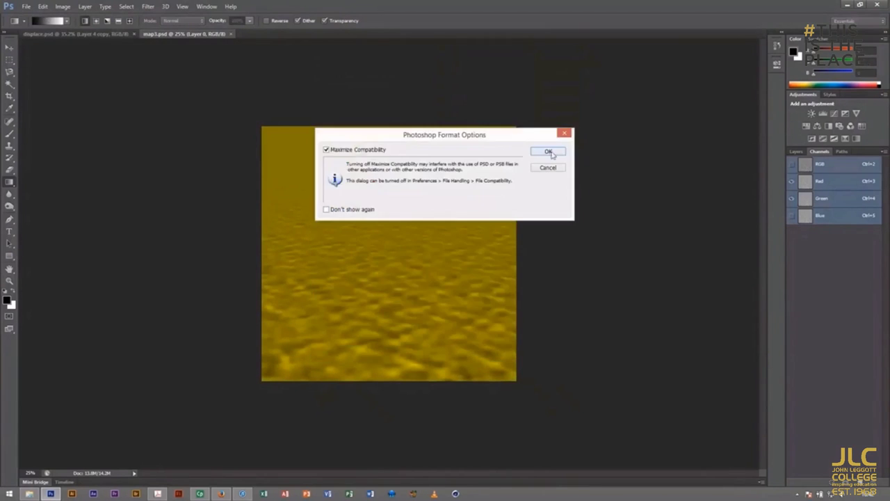
Step: Return to the displace.psd city image and select its Layer 4 copy
click(549, 151)
click(77, 34)
click(796, 151)
click(42, 6)
click(182, 196)
Step: Scale the Layer 4 copy to 400%
text(400)
key(Tab)
key(Return)
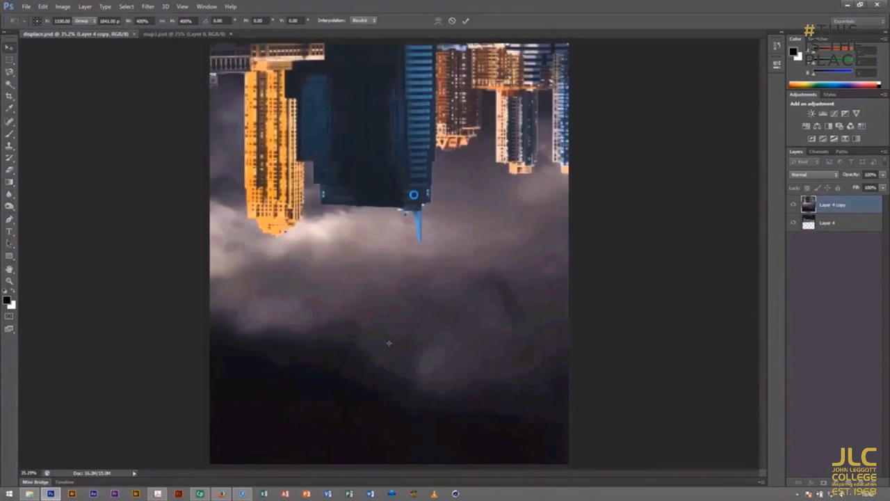
key(ctrl+minus)
key(ctrl+minus)
key(ctrl+minus)
key(ctrl+minus)
key(ctrl+minus)
Step: Apply the Displace filter using map3.psd as the displacement map
click(156, 7)
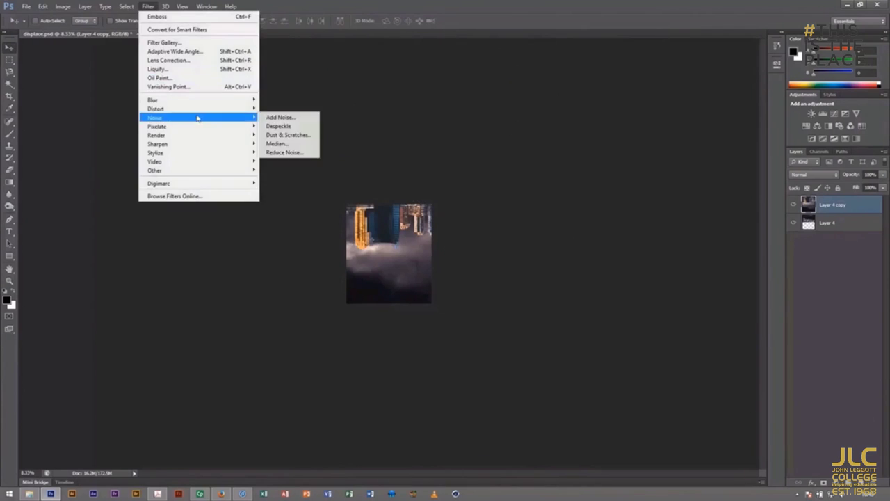
click(278, 110)
click(479, 153)
double_click(228, 95)
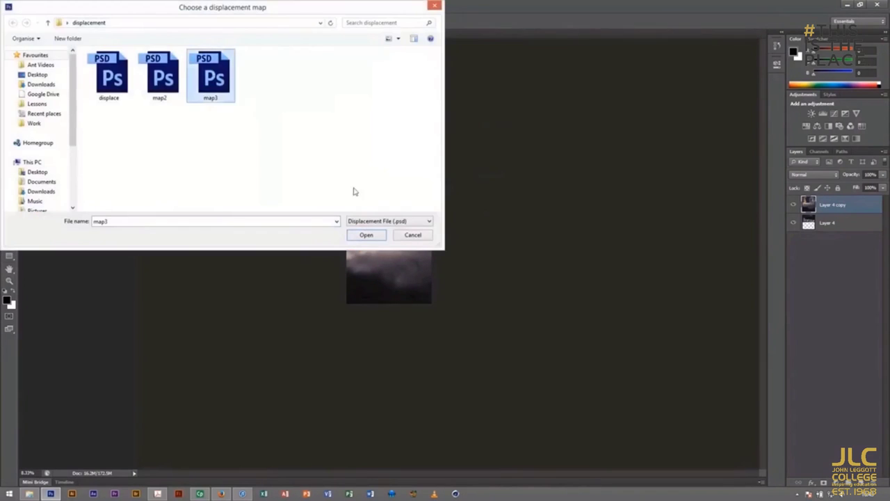
Step: Shrink the displaced layer to 25%, fit it on screen, and bring up the lake photo
click(42, 7)
click(69, 175)
text(25)
key(Tab)
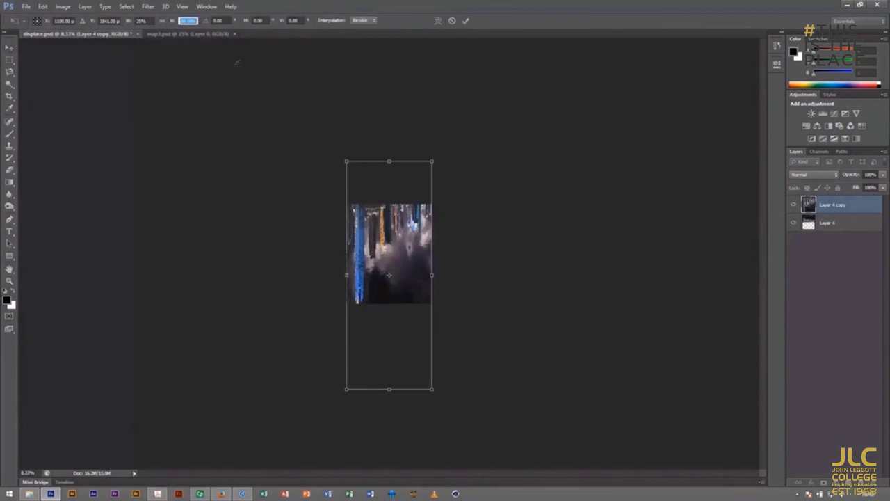
text(25)
key(Return)
key(Return)
click(182, 6)
click(208, 95)
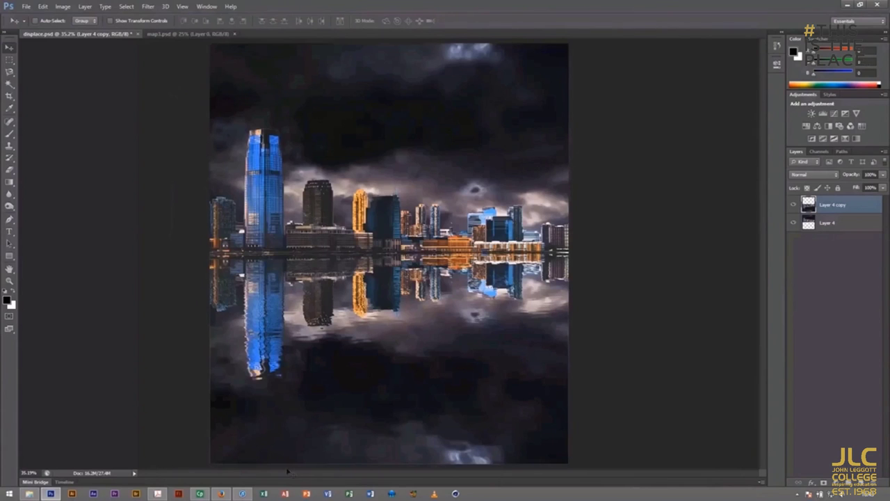
click(27, 7)
click(70, 106)
click(190, 33)
Step: Drag the lake photo into displace.psd and set its layer to Overlay
drag(390, 278, 340, 264)
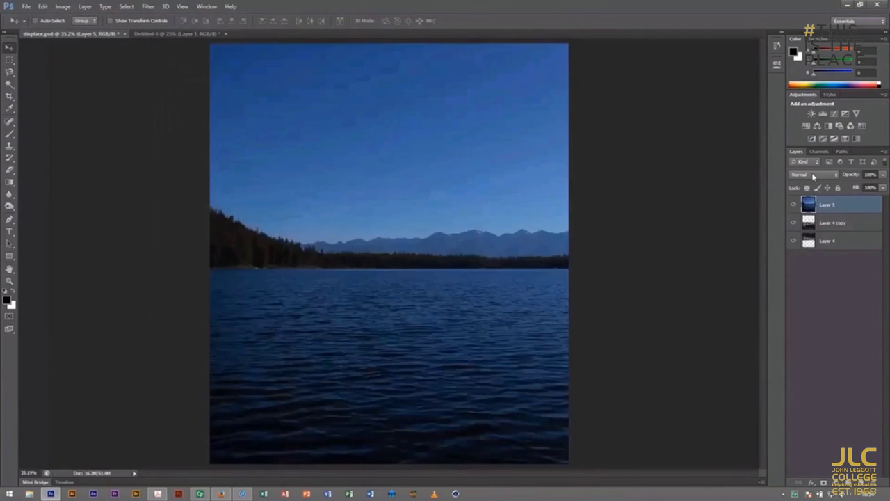
click(813, 176)
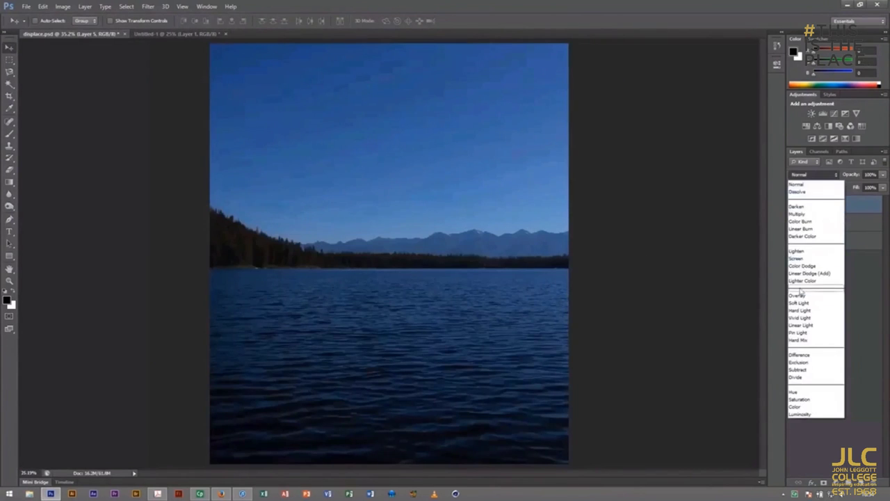
click(807, 257)
key(ctrl+minus)
key(ctrl+minus)
Step: Scale the lake layer over the water area and mask it out of the sky
click(43, 7)
click(62, 178)
mouse_move(588, 135)
mouse_down()
mouse_move(548, 148)
mouse_move(536, 179)
mouse_up()
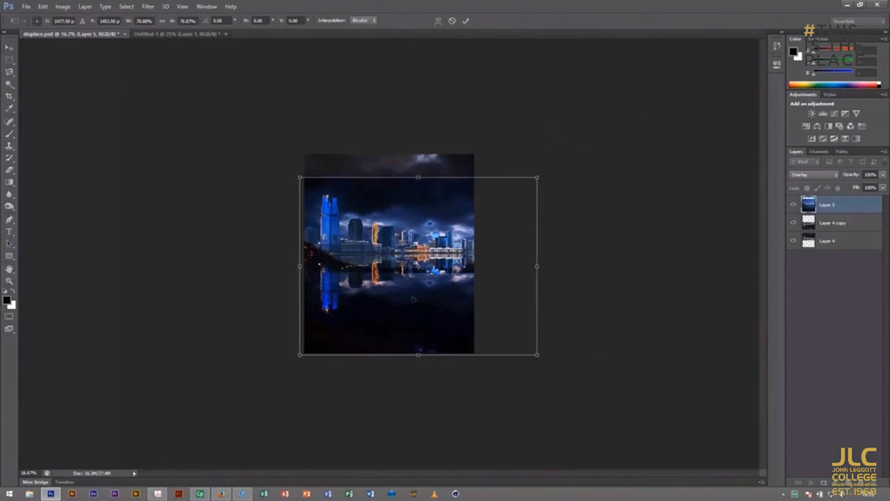
drag(427, 308, 417, 285)
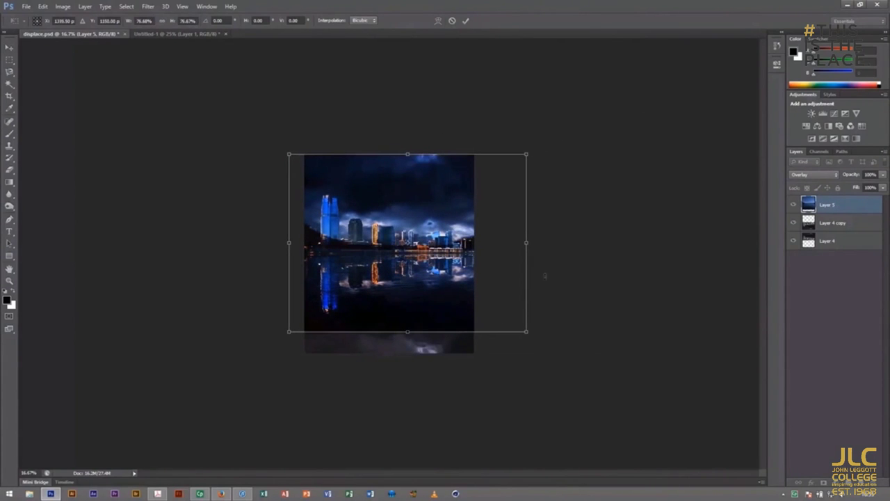
key(Return)
click(182, 6)
click(209, 90)
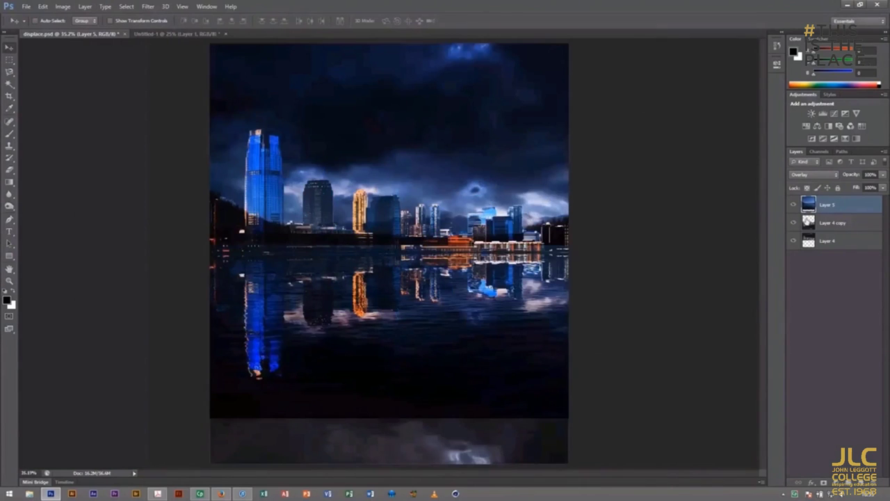
click(823, 484)
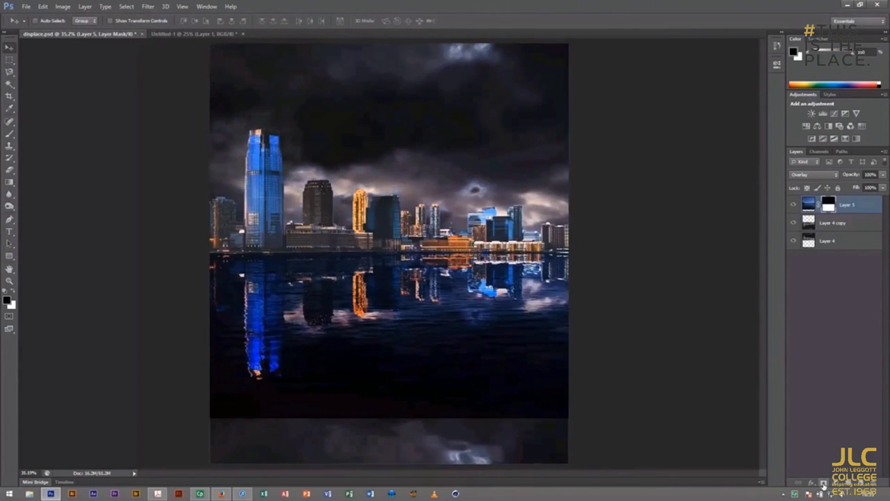
Step: Crop the canvas's bottom edge and lower the lake layer opacity to 79%
key(c)
drag(389, 418, 401, 436)
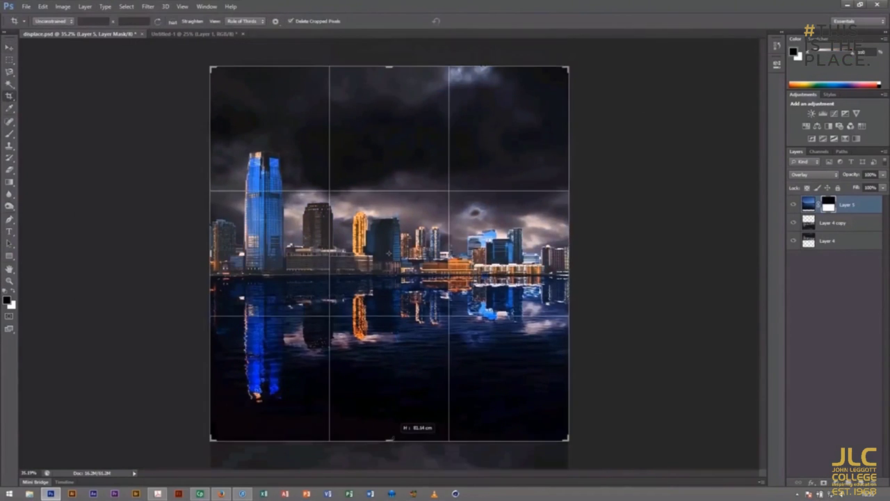
key(Return)
click(881, 174)
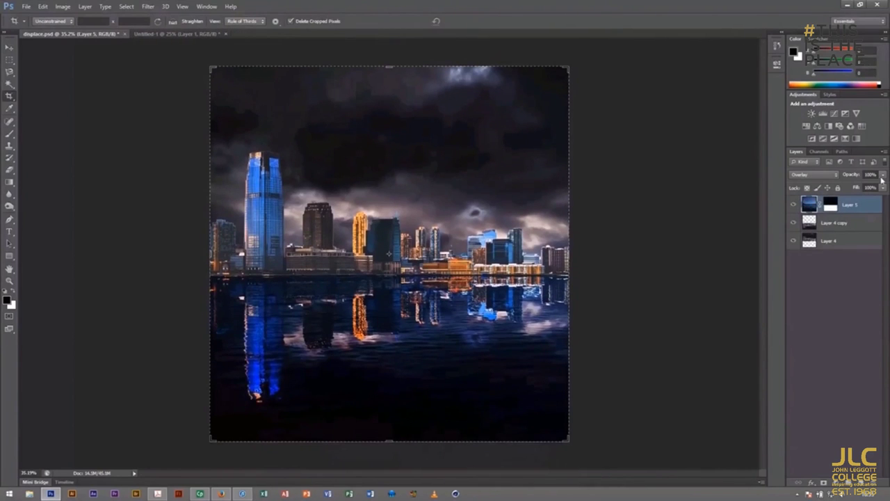
drag(879, 187, 873, 188)
Step: Add a colorized Hue/Saturation adjustment layer (hue 18, saturation 50) for a sepia tint
click(833, 483)
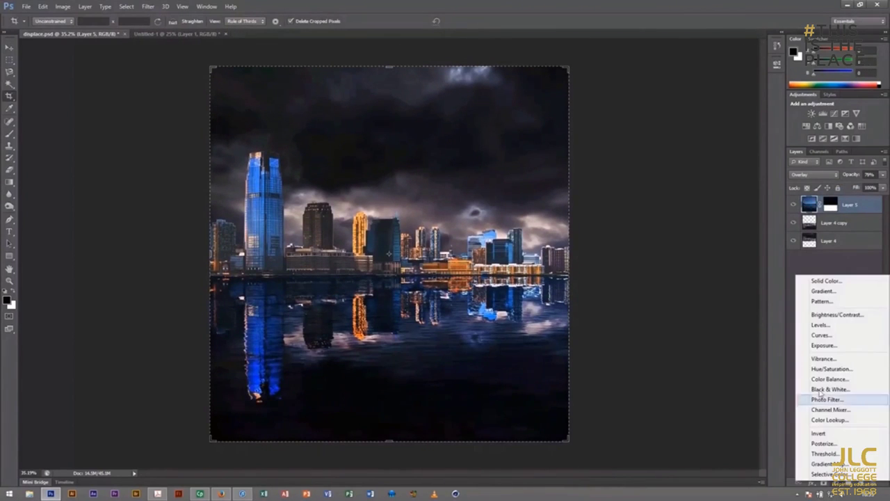
click(821, 379)
click(685, 171)
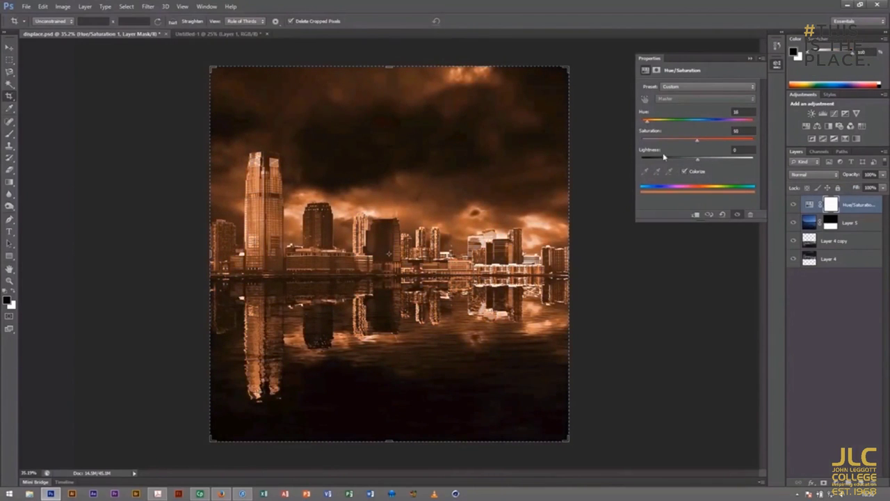
drag(698, 159, 700, 162)
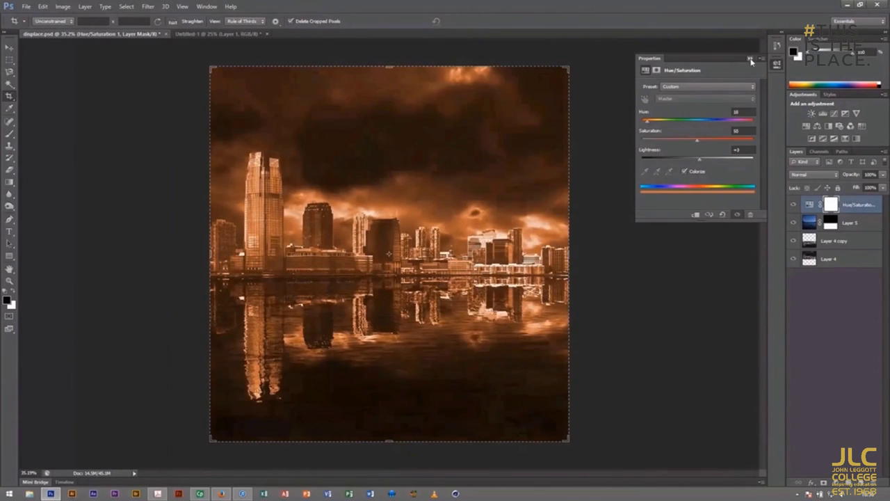
click(750, 59)
click(182, 6)
click(202, 88)
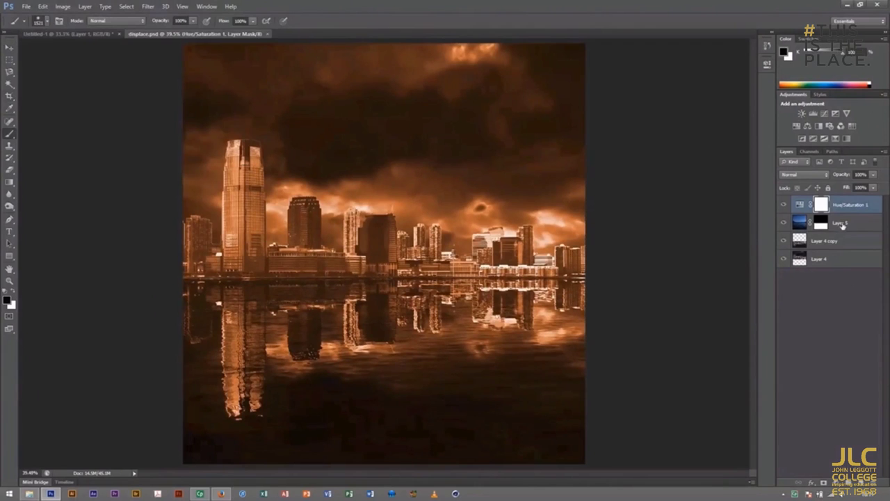
Step: Add Layer 6 and fill a square selection over the city with a black-to-white gradient
click(840, 230)
click(863, 482)
click(9, 60)
click(48, 60)
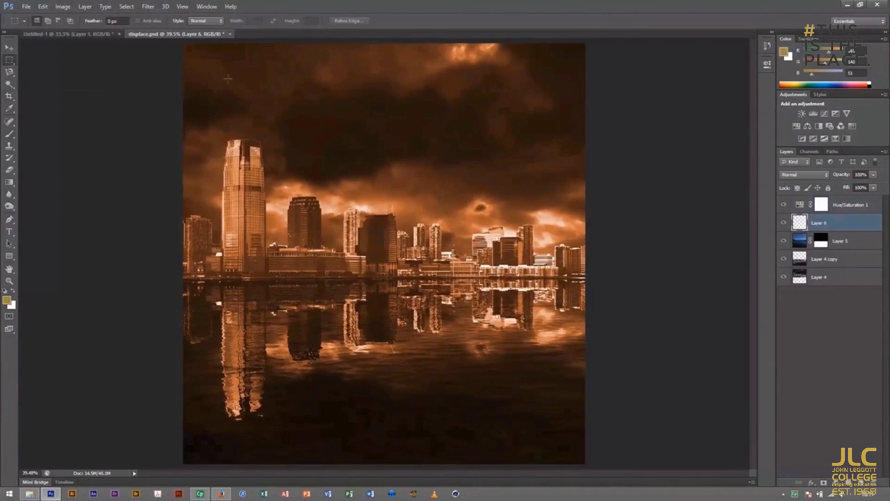
drag(511, 406, 530, 390)
key(d)
click(9, 182)
drag(356, 221, 387, 233)
Step: Render clouds into the square, hide the sepia tint, and invert the clouds into a bolt
click(148, 6)
mouse_move(157, 135)
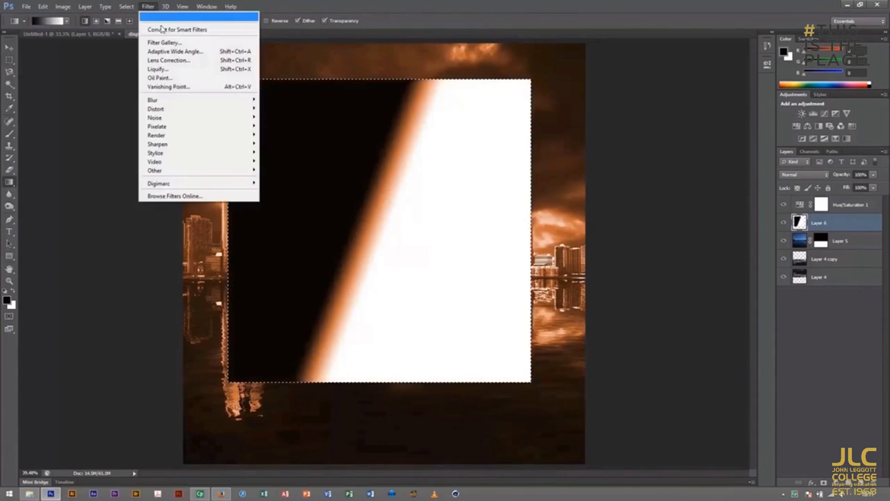
click(284, 136)
click(784, 204)
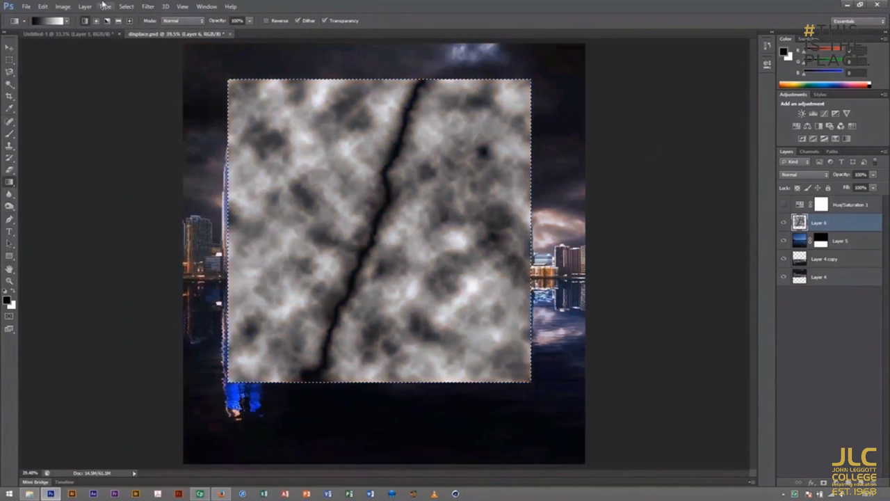
click(63, 6)
click(175, 134)
Step: Apply Levels with gamma 0.15, set Layer 6 to Screen, and add a layer mask
click(62, 6)
click(198, 41)
text(0.15)
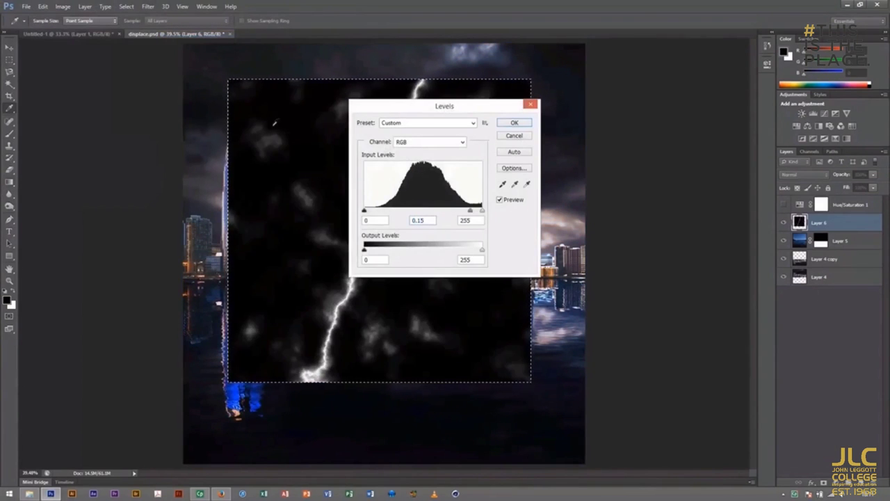
click(515, 122)
key(g)
click(803, 175)
click(799, 239)
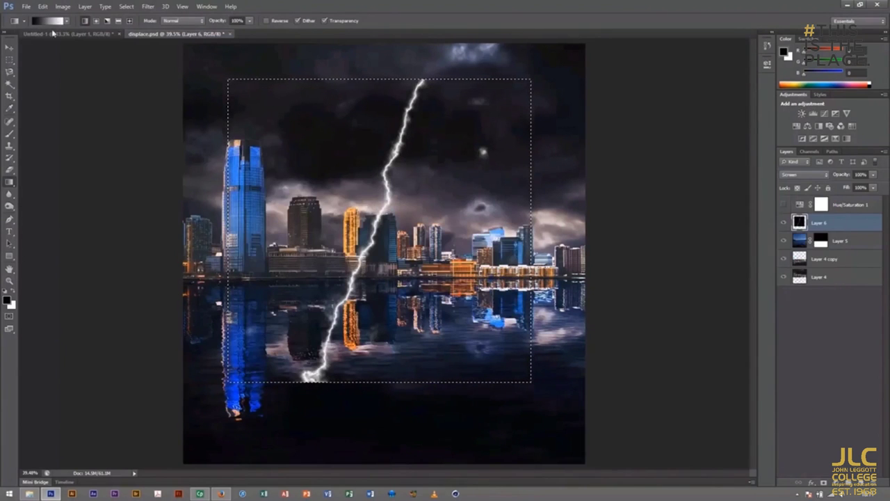
click(824, 482)
Step: Free Transform the bolt smaller and move it up-right over the right-hand buildings
key(b)
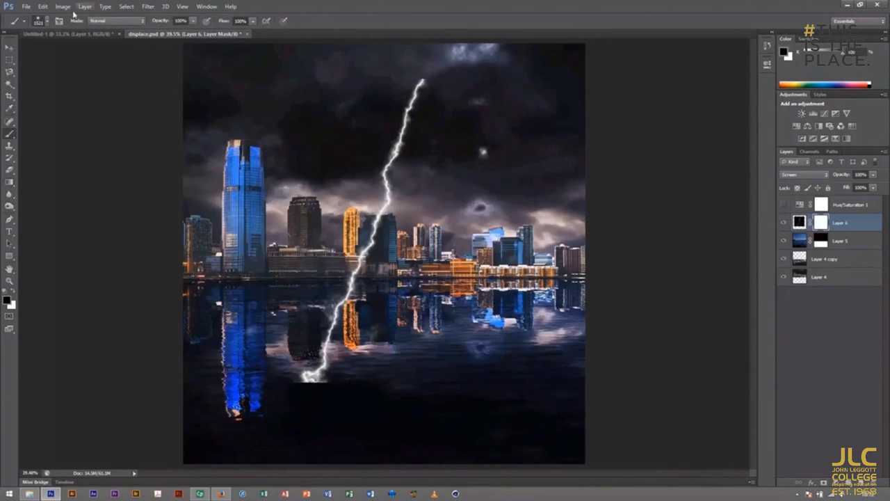
click(42, 20)
key(Return)
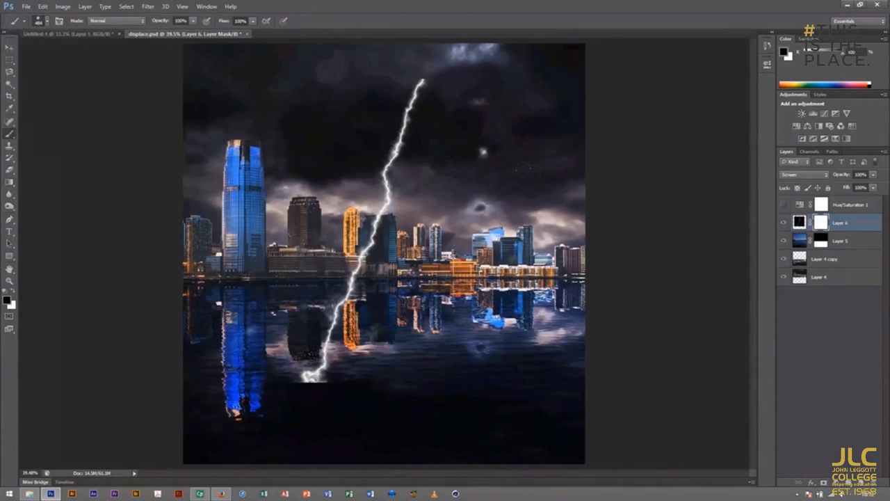
click(43, 6)
click(59, 179)
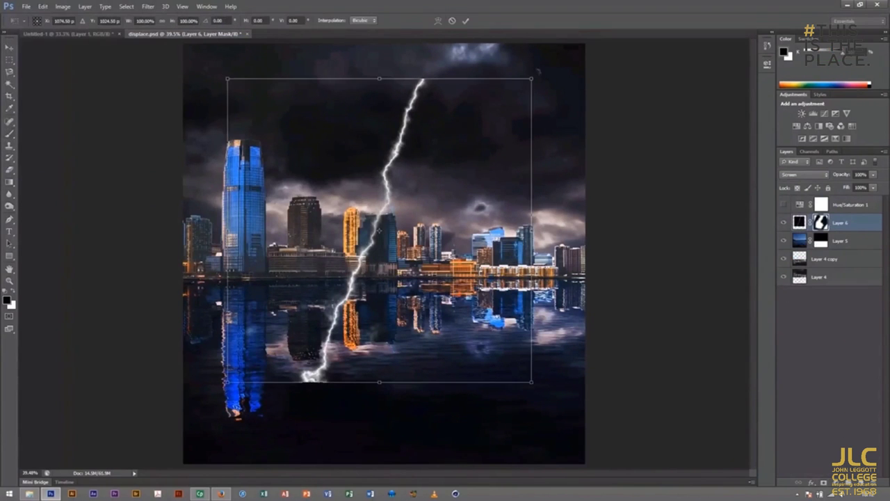
drag(533, 75, 424, 186)
drag(357, 207, 518, 99)
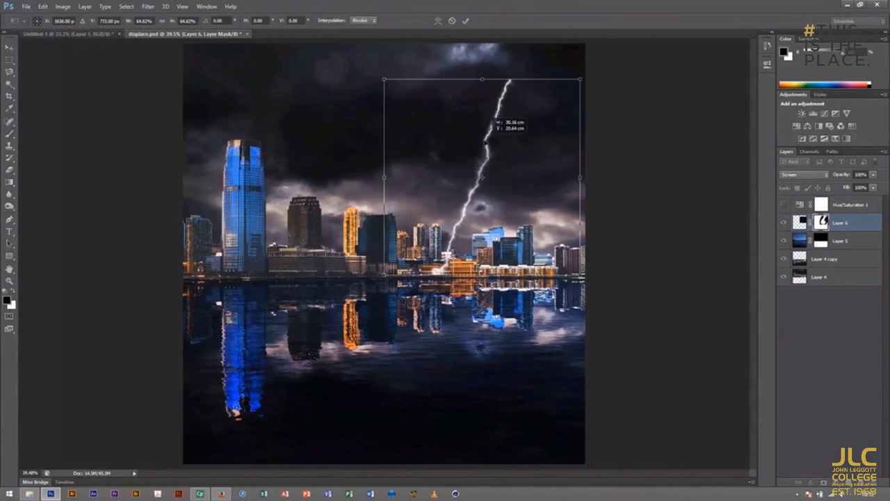
key(Return)
Step: Set a soft brush to hide the bolt's lower end, then add empty Layer 7
key(m)
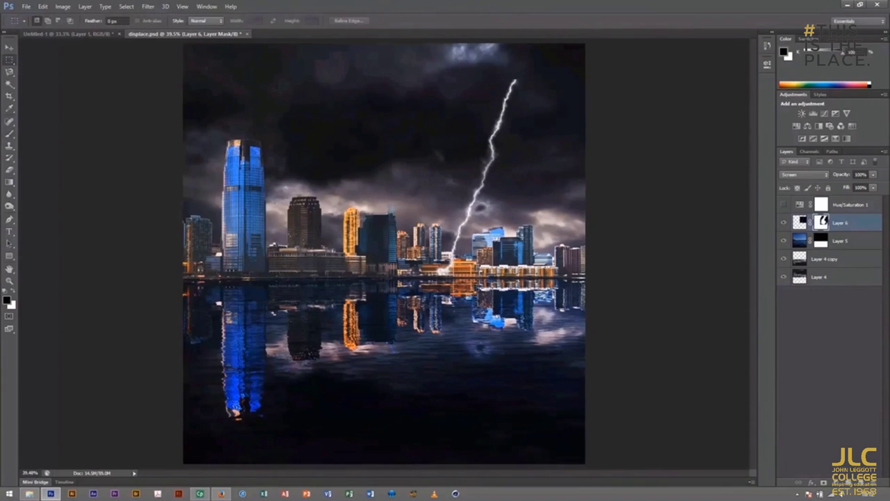
key(b)
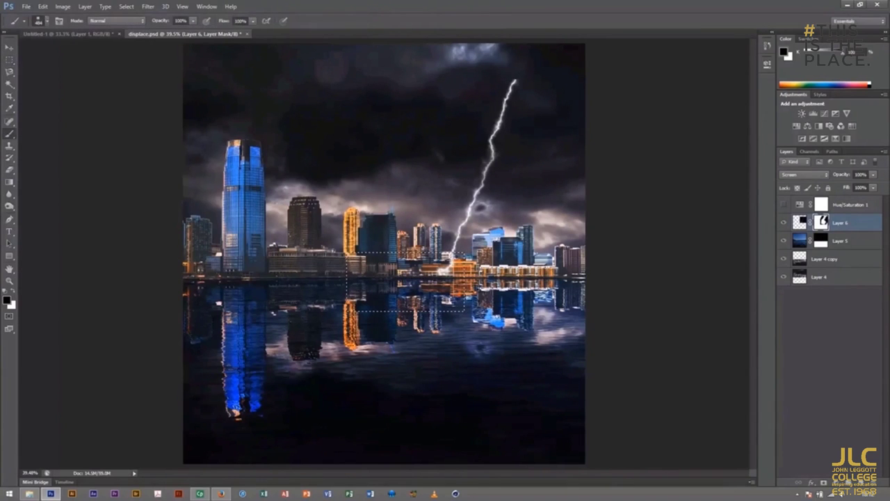
click(40, 20)
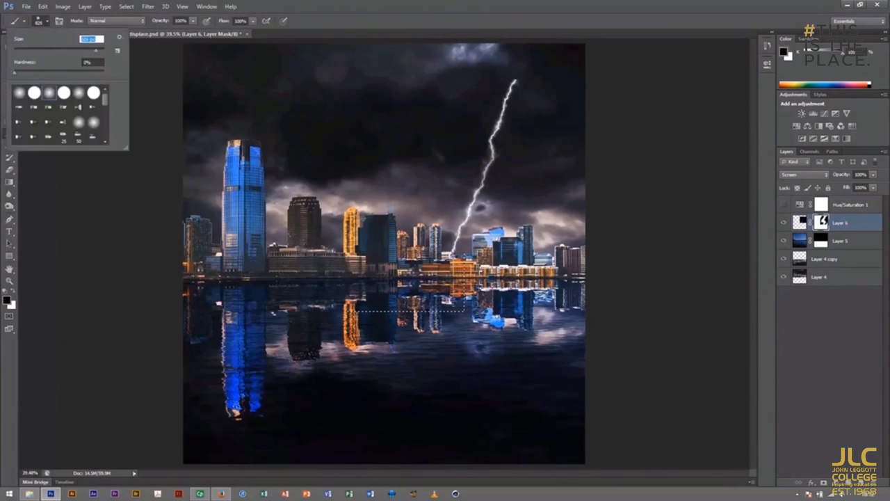
key(Return)
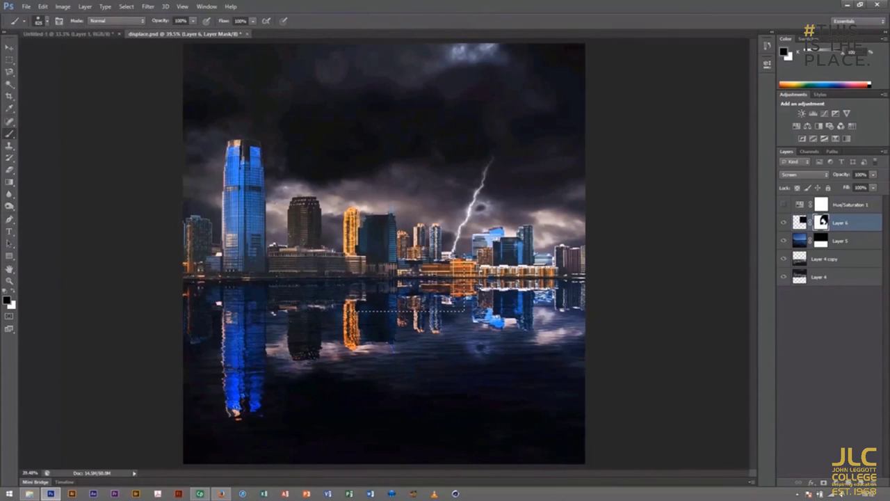
click(6, 59)
Step: Fill a square over the city with a black-to-white gradient and render clouds
key(ctrl+shift+alt+n)
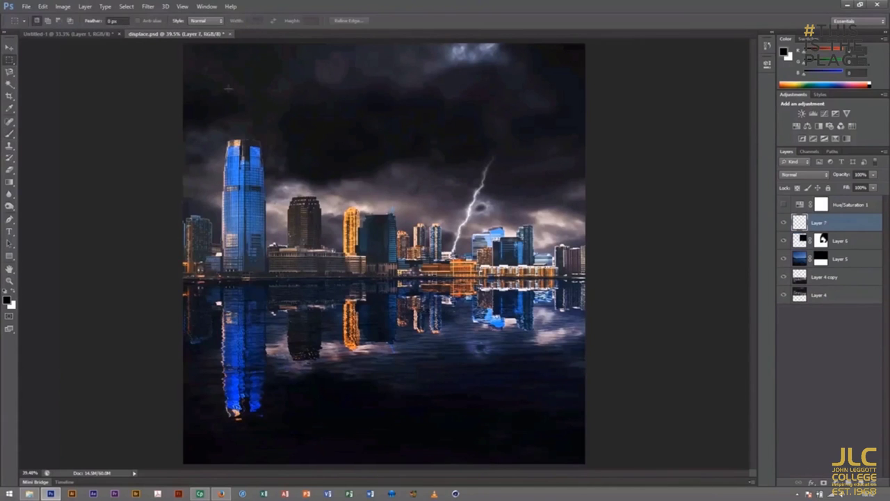
drag(529, 401, 553, 398)
key(g)
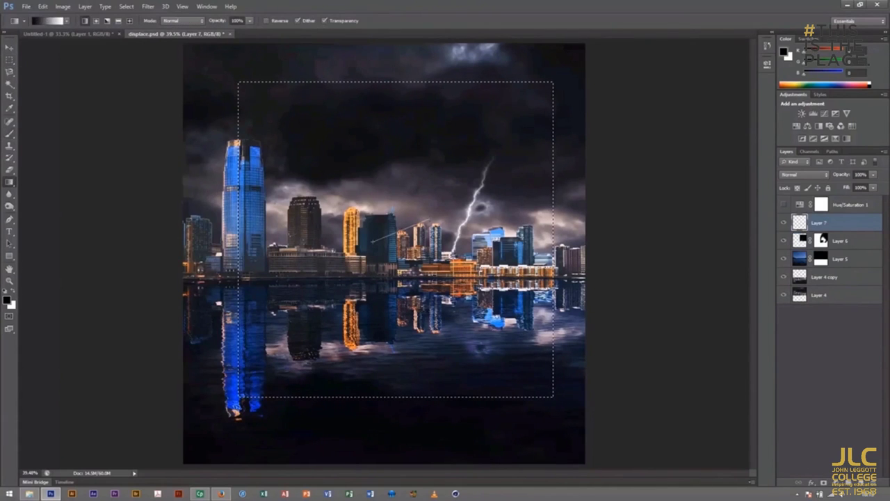
drag(420, 223, 425, 221)
click(148, 6)
click(287, 143)
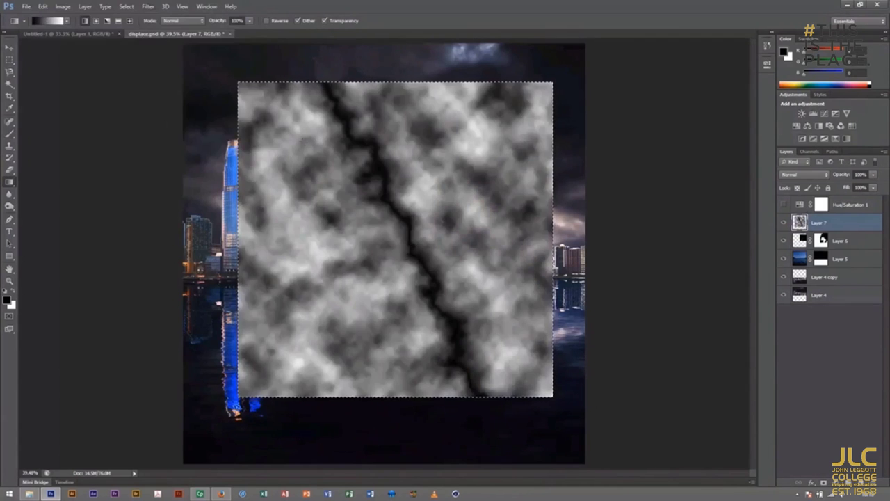
Step: Invert the clouds and apply Levels with midtone 0.15 and black point pulled right
click(62, 6)
click(174, 132)
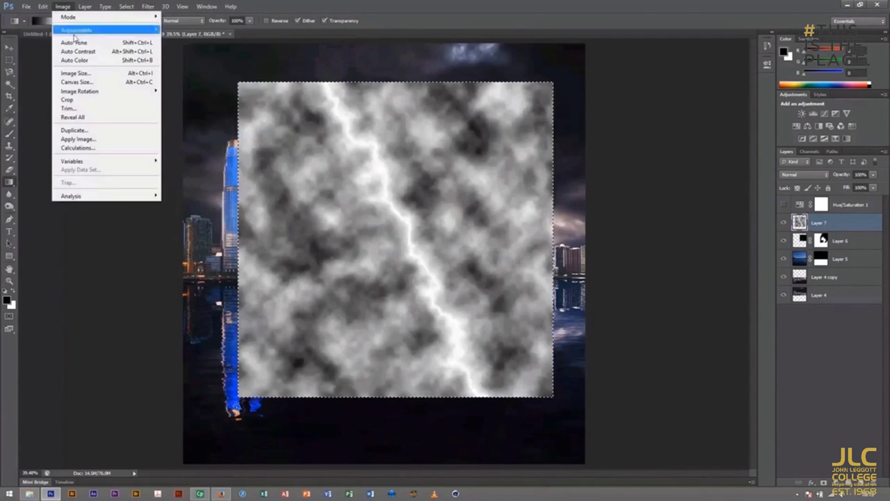
mouse_move(76, 30)
click(187, 36)
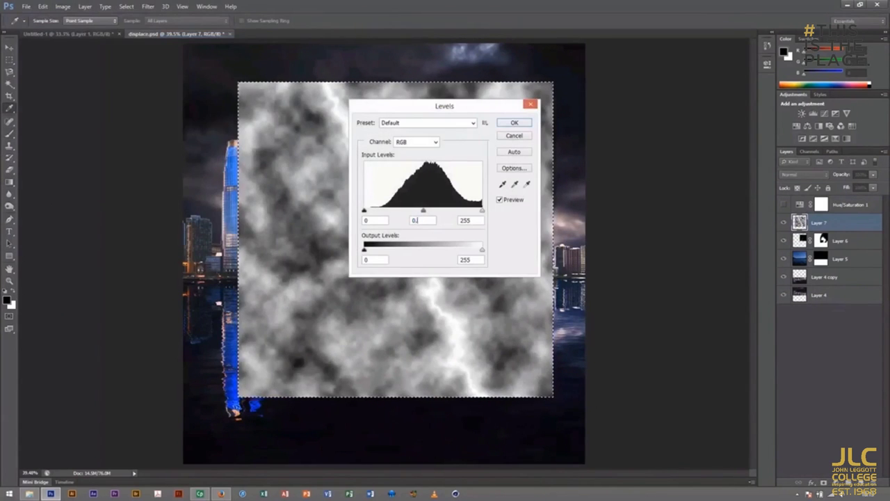
text(15)
drag(363, 210, 403, 210)
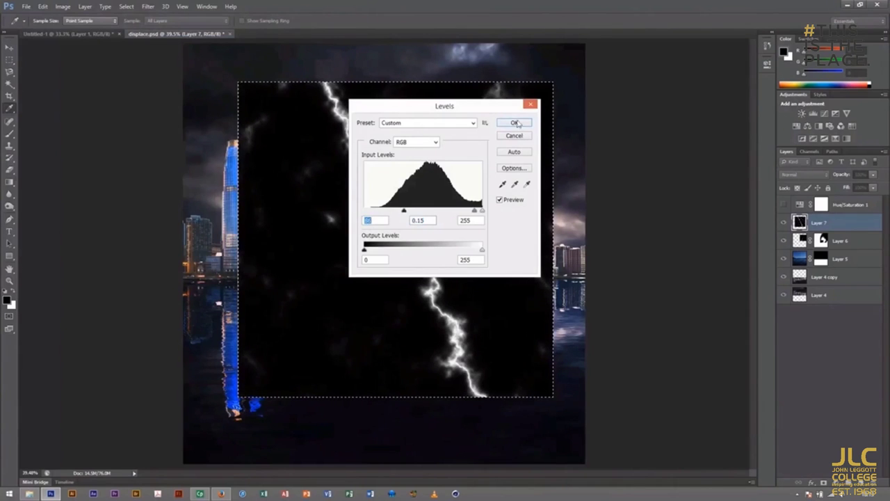
click(515, 123)
Step: Set Layer 7 to Screen, add a mask, and paint out stray cloud patches
click(804, 174)
click(800, 259)
click(821, 482)
click(10, 136)
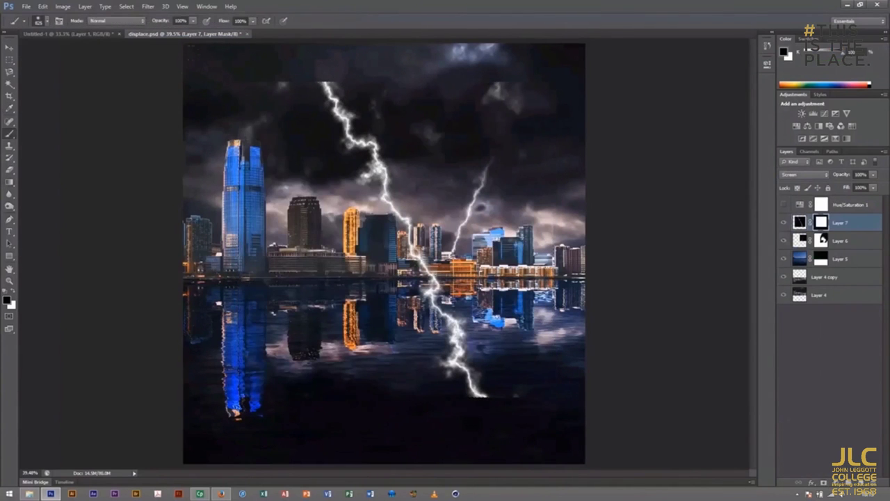
drag(487, 87, 518, 110)
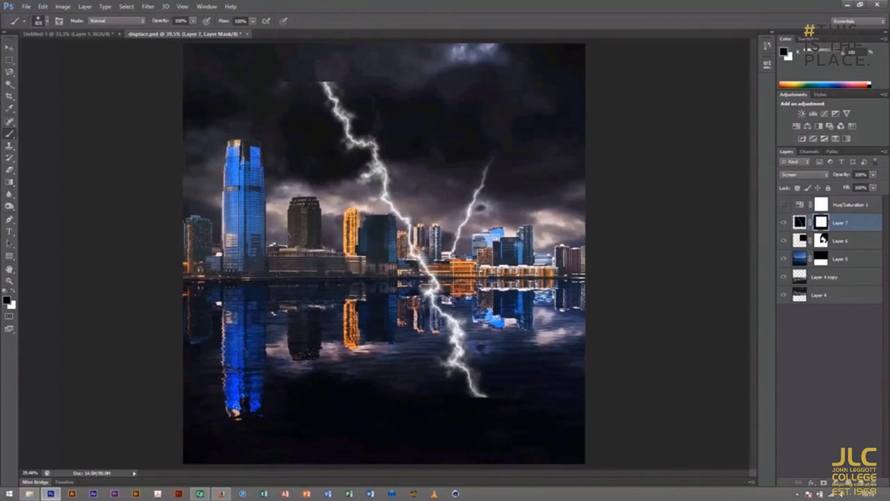
Step: Free Transform the bolt smaller and move it beside the tall blue tower
click(42, 6)
click(61, 182)
drag(576, 80, 410, 226)
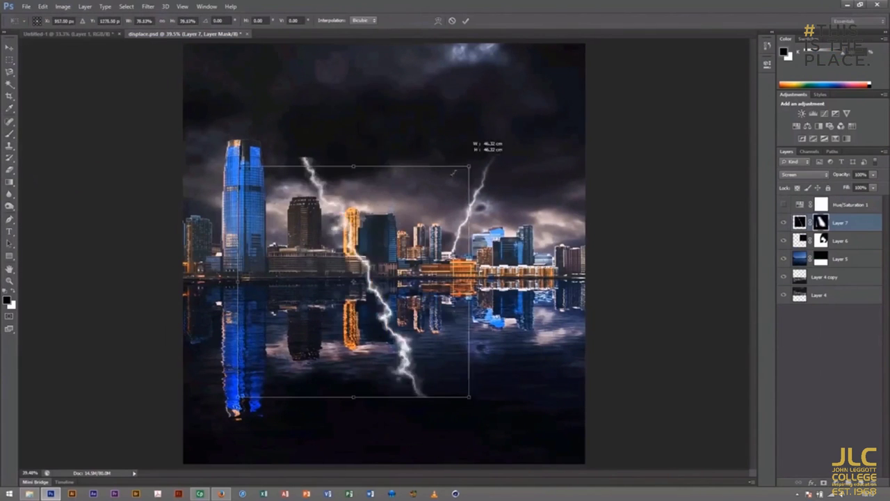
drag(314, 273, 254, 182)
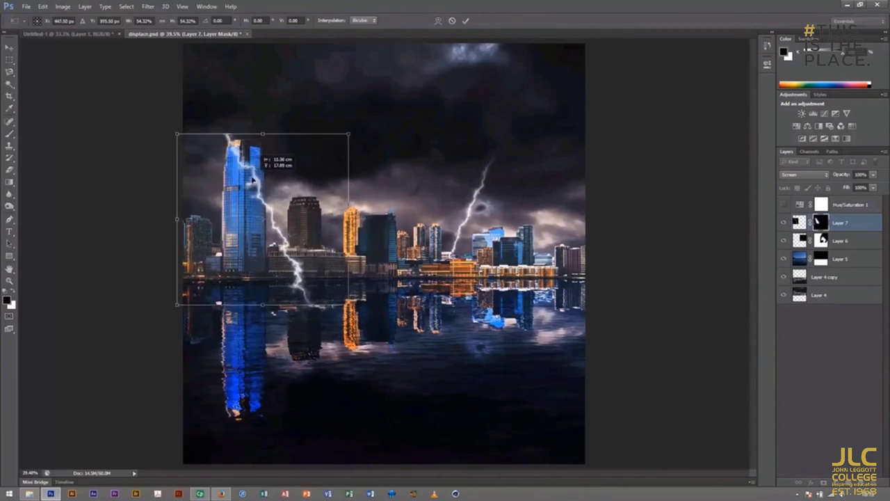
key(Return)
Step: Fill the mask black over the bolt's parts on the tower and below the waterline
key(m)
drag(188, 125, 262, 212)
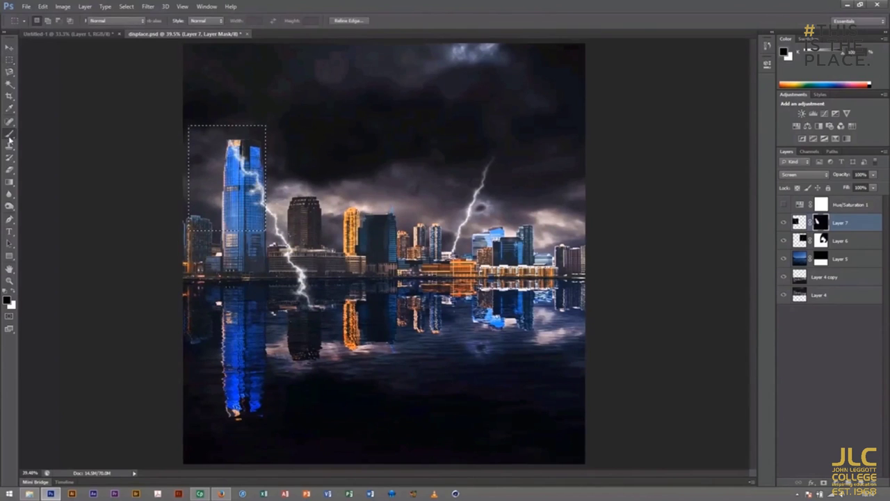
key(alt+BackSpace)
drag(295, 249, 339, 246)
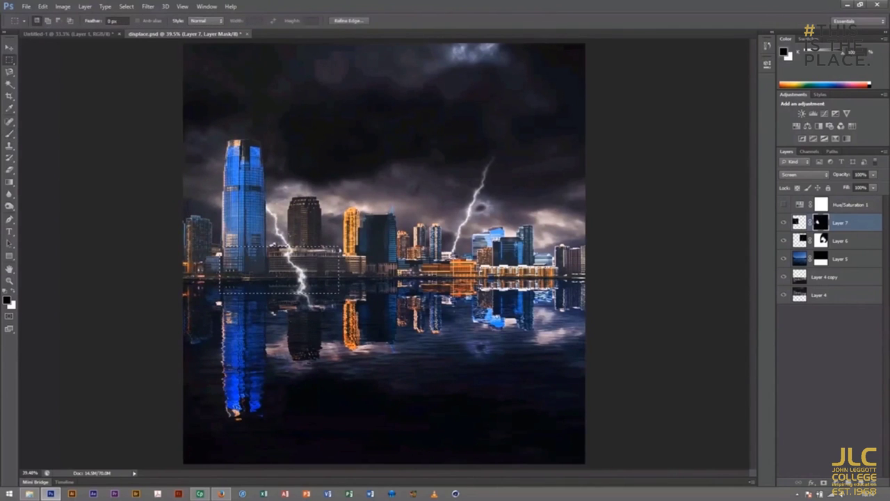
key(alt+BackSpace)
Step: Show the Hue/Saturation 1 sepia tint and drag the grunge texture into displace.psd
key(b)
click(783, 204)
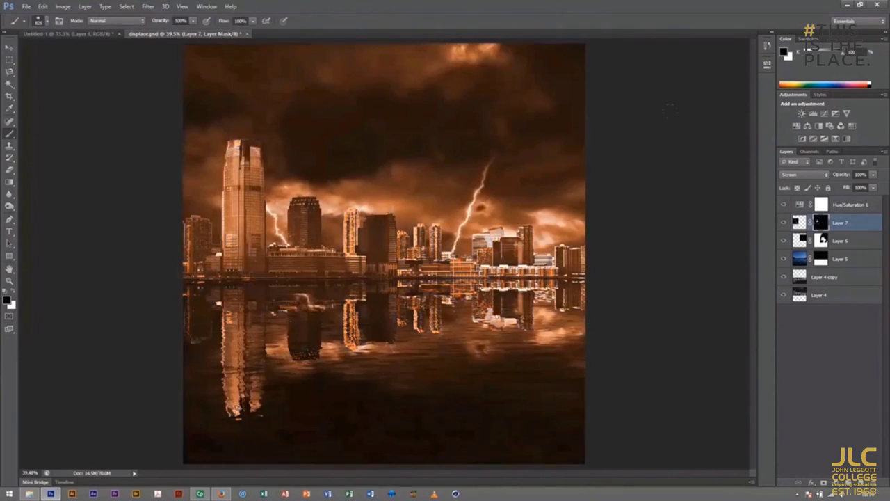
click(66, 33)
key(v)
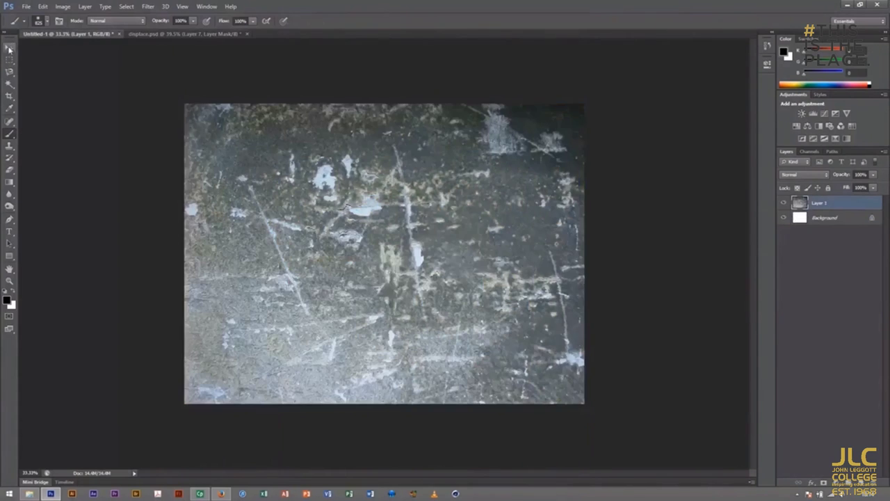
drag(389, 229, 292, 179)
key(ctrl+minus)
Step: Fit the texture over the canvas, set it to Overlay, and move Layer 8 above Hue/Saturation 1
click(42, 6)
click(70, 179)
mouse_move(434, 229)
mouse_down()
mouse_move(477, 283)
mouse_move(478, 298)
mouse_up()
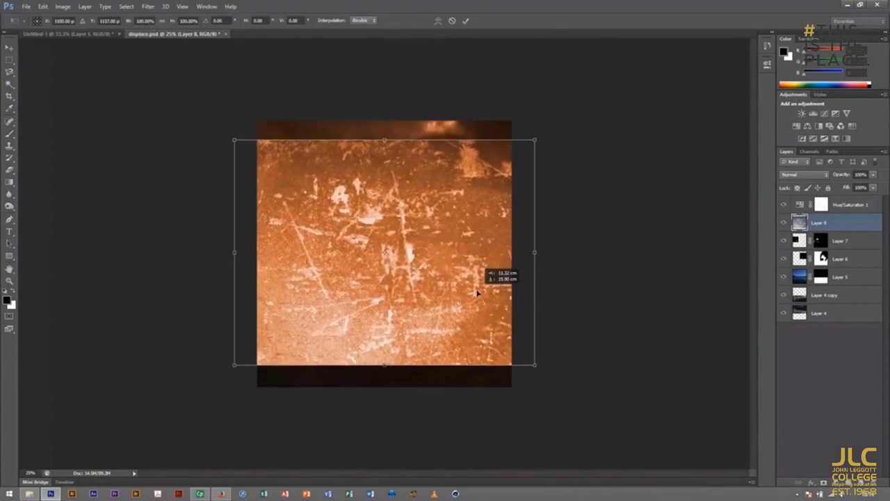
key(Return)
click(804, 173)
click(793, 296)
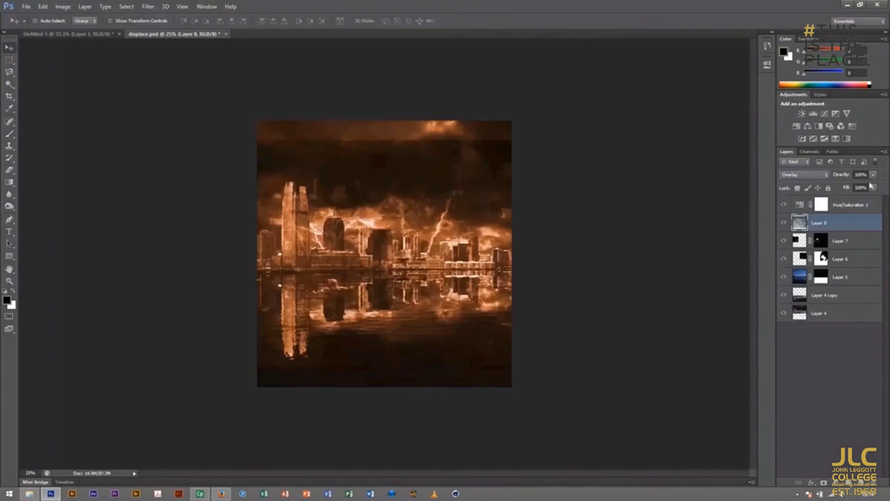
drag(825, 210, 838, 204)
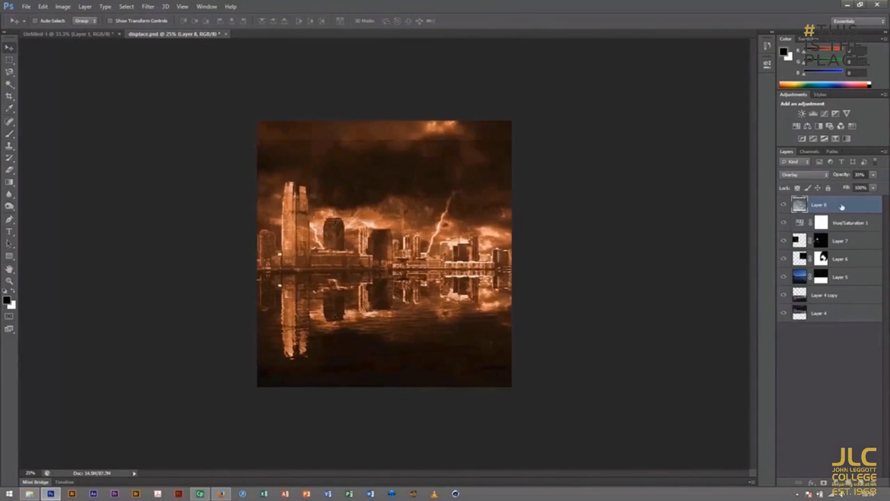
Step: Crop the dark band off the edge of the canvas
click(9, 96)
drag(384, 387, 385, 362)
key(Return)
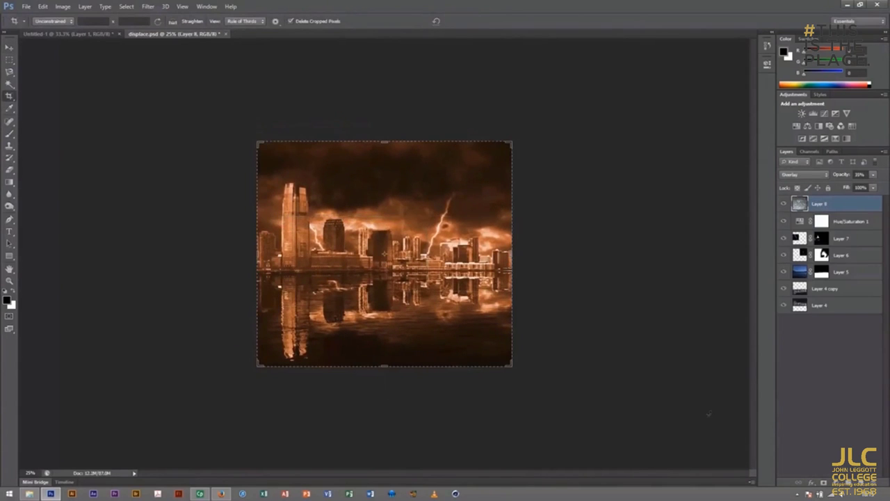
Step: Bring up the brush preset picker's options menu
key(b)
click(43, 21)
click(120, 37)
Step: Load the Photo_Edge_Brush set from the Modules 2013-14 Resources 02_brushes folder
click(160, 164)
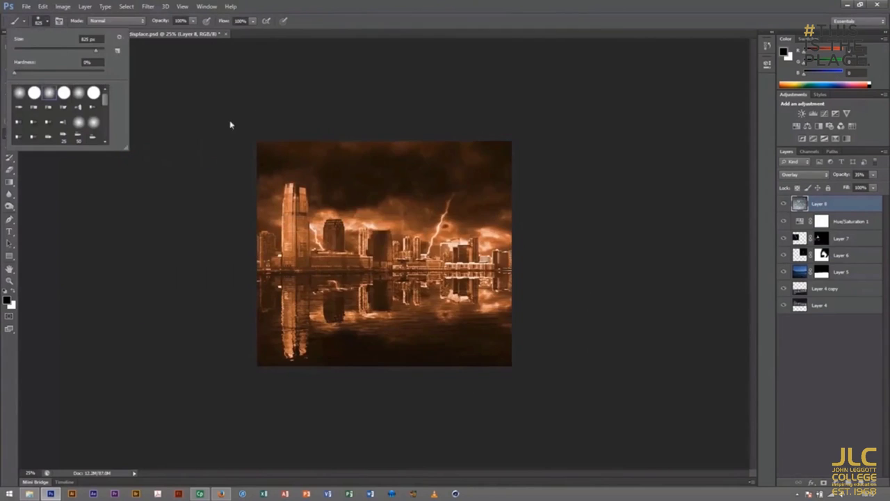
click(339, 224)
double_click(487, 234)
double_click(389, 189)
double_click(391, 204)
double_click(390, 204)
double_click(389, 204)
double_click(389, 142)
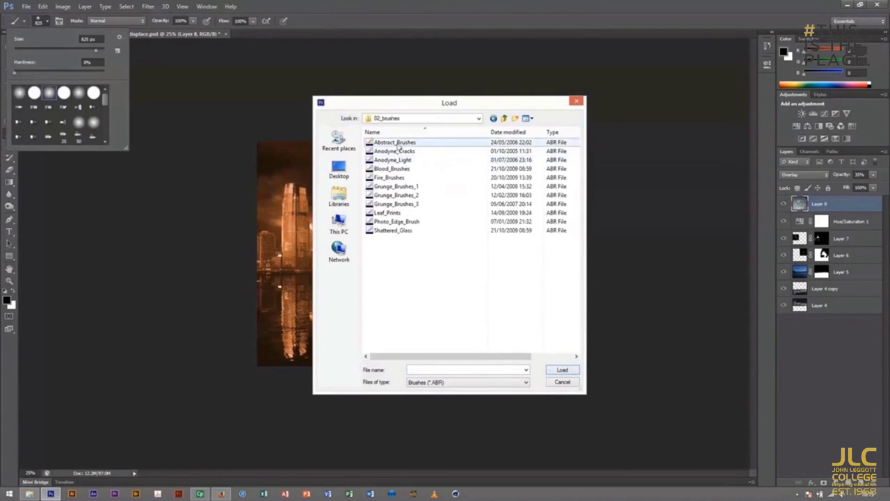
click(396, 221)
click(562, 369)
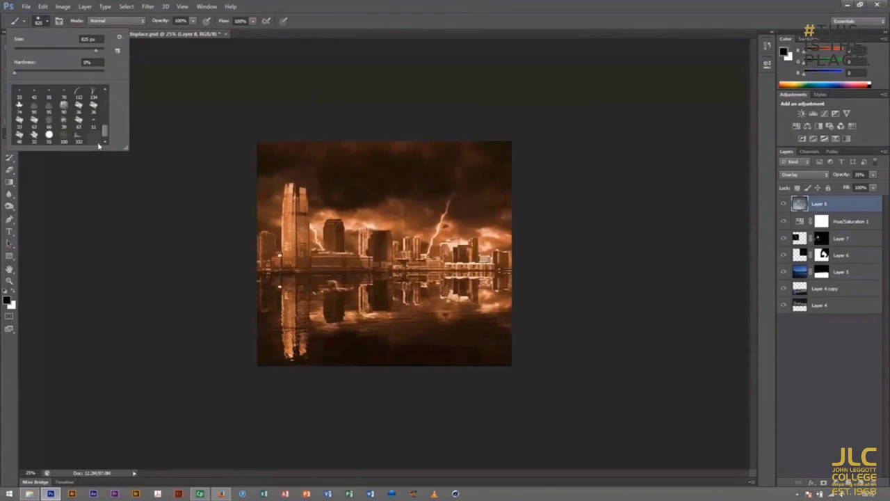
Step: Show the Brush panel and stamp dark ragged edges along the right and left sides
click(46, 21)
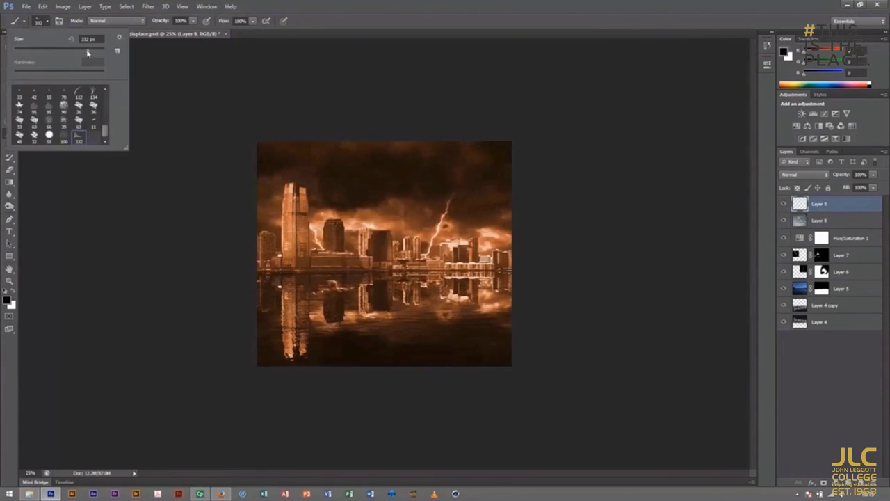
click(255, 356)
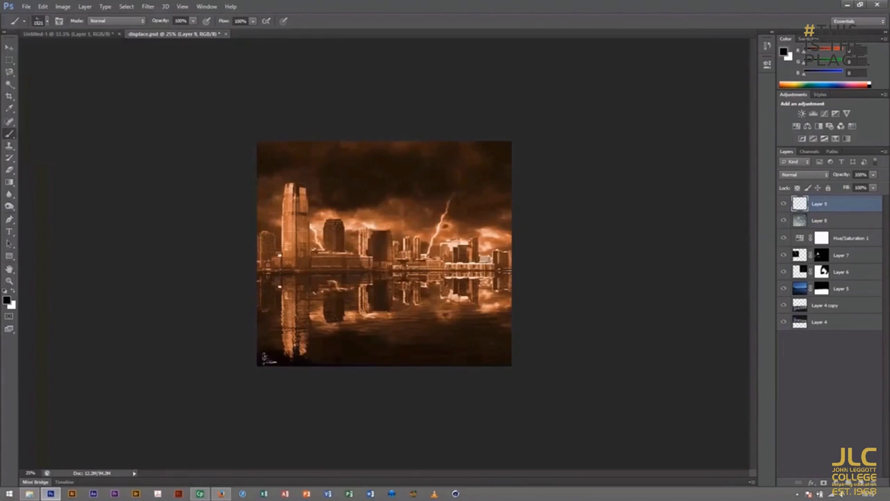
click(207, 6)
click(223, 76)
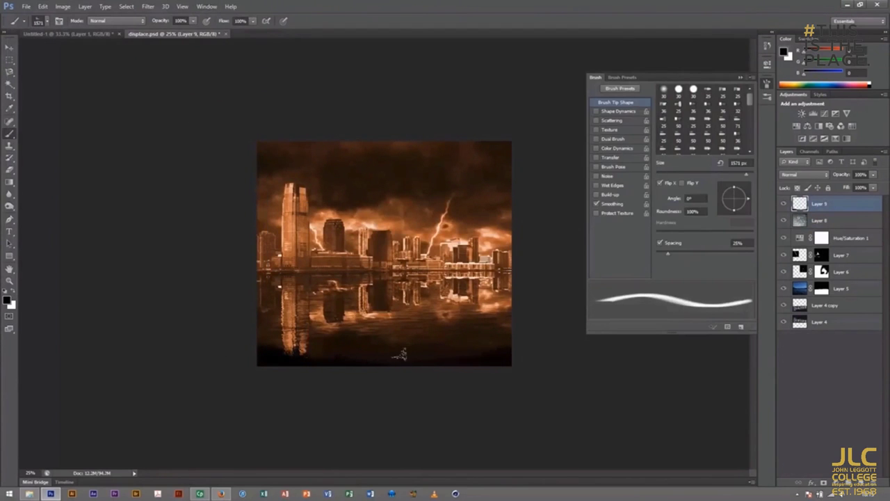
drag(504, 139, 500, 124)
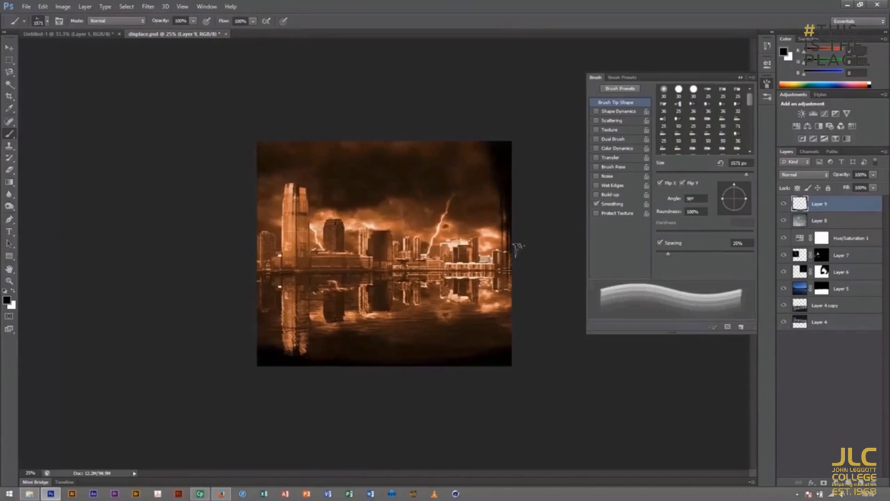
drag(259, 142, 255, 141)
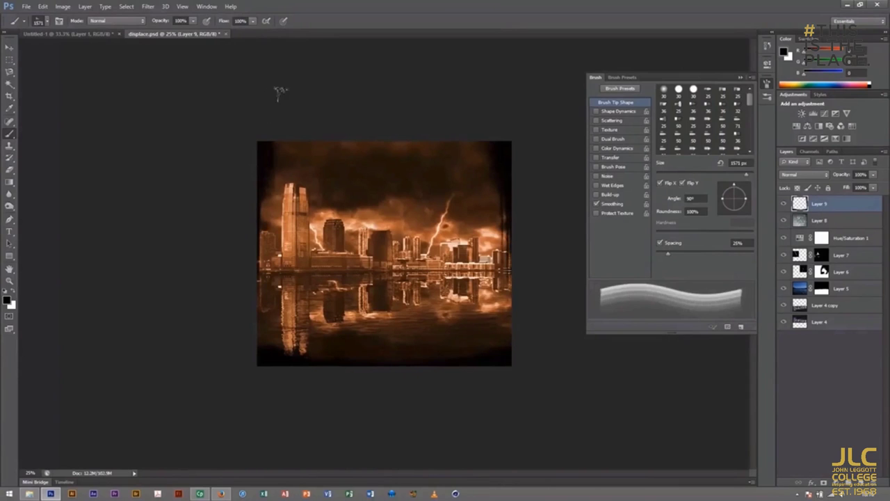
Step: Stamp the top edge at angle 0, then adjust flips and ±90° angles to darken the right edge
text(0)
drag(376, 144, 387, 141)
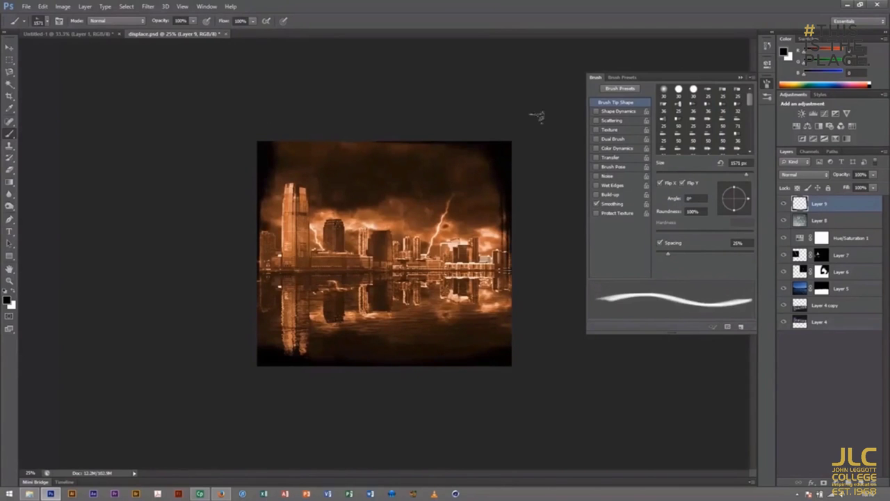
click(660, 183)
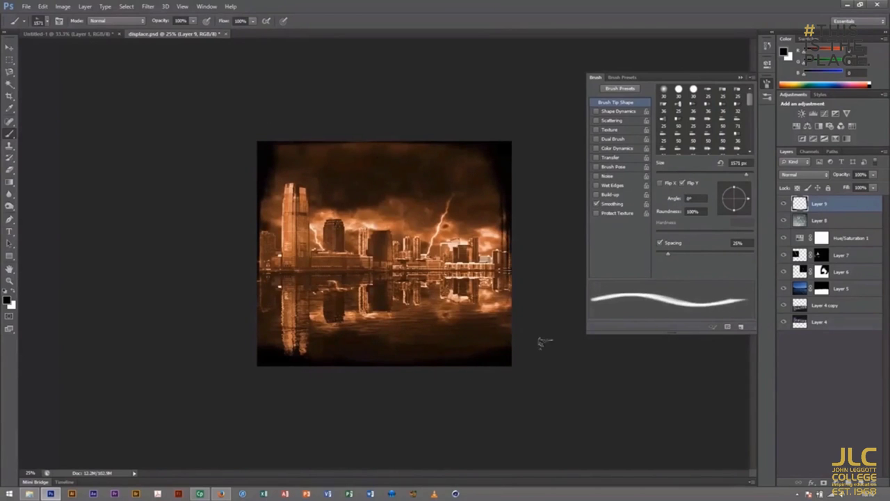
click(681, 183)
text(90)
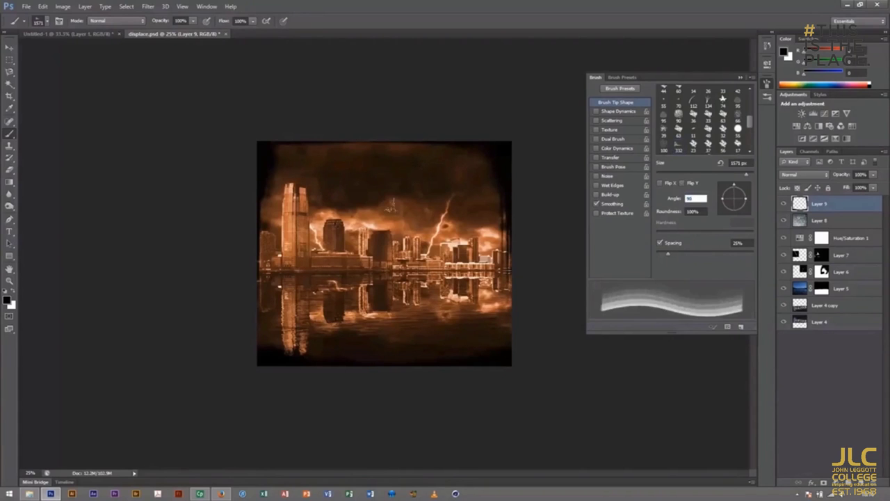
click(660, 183)
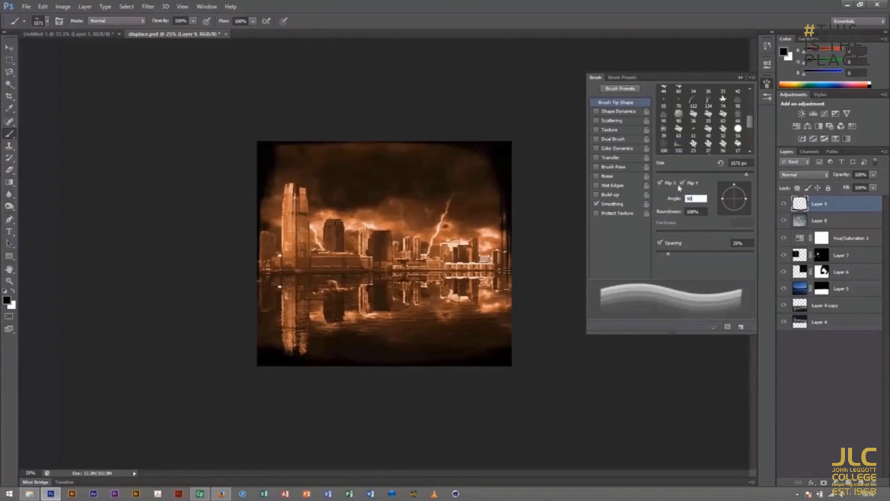
text(-90)
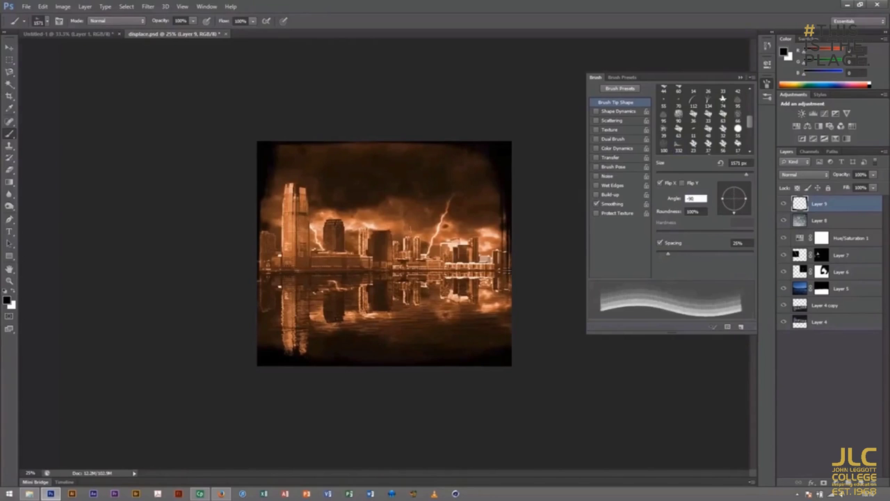
key(Return)
click(660, 182)
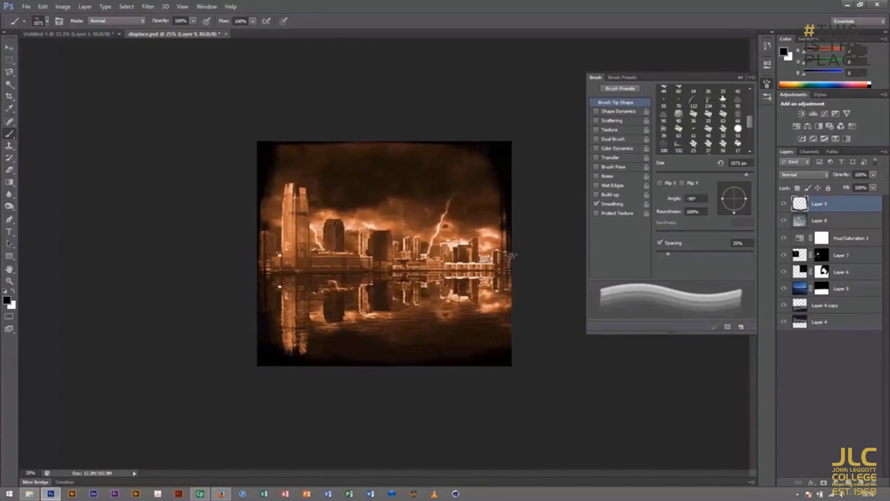
text(90)
click(524, 267)
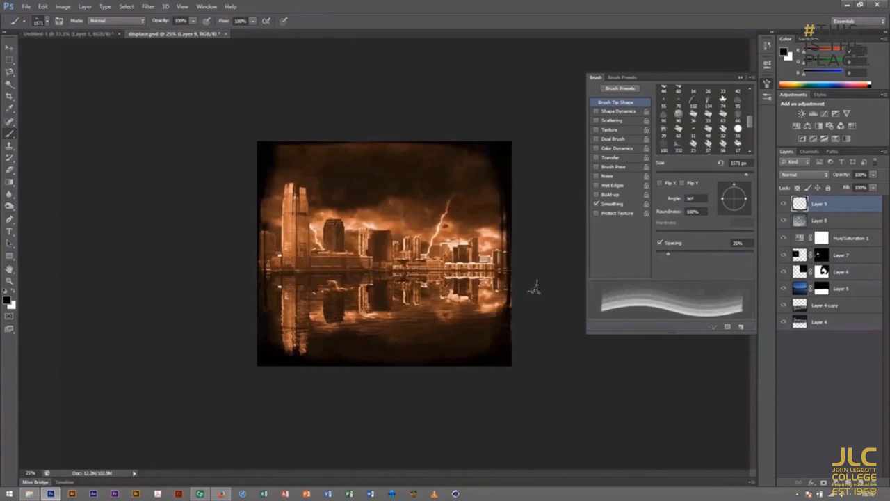
Step: Collapse the Brush panel and fit the whole image on screen
click(767, 83)
click(182, 6)
click(209, 93)
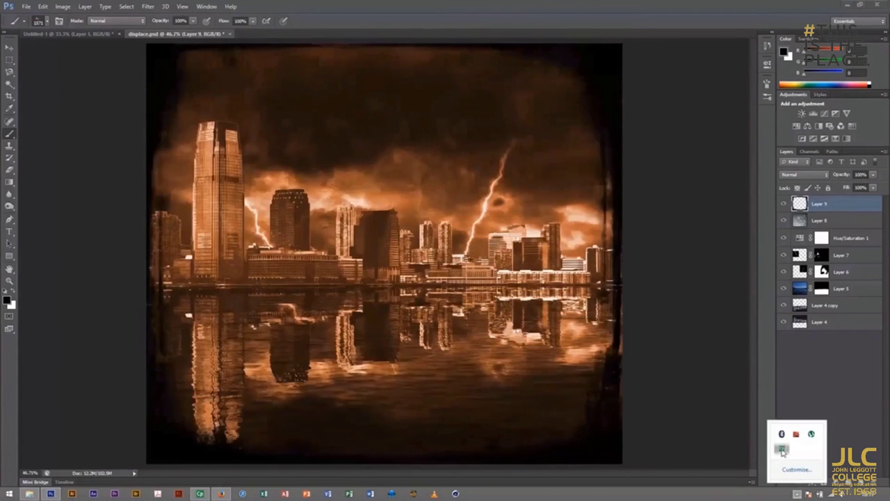
Step: Fill a new Layer 10 with rendered clouds and convert it to a Smart Object
key(ctrl+shift+alt+n)
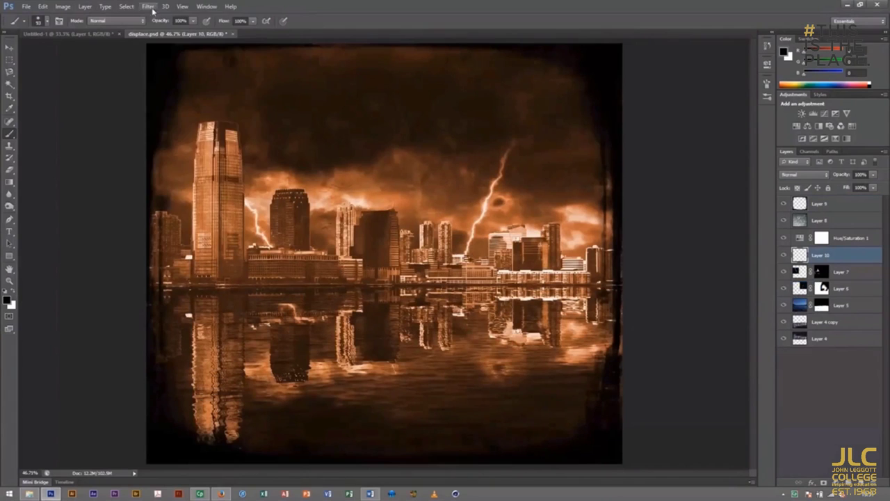
click(148, 6)
click(305, 136)
right_click(839, 259)
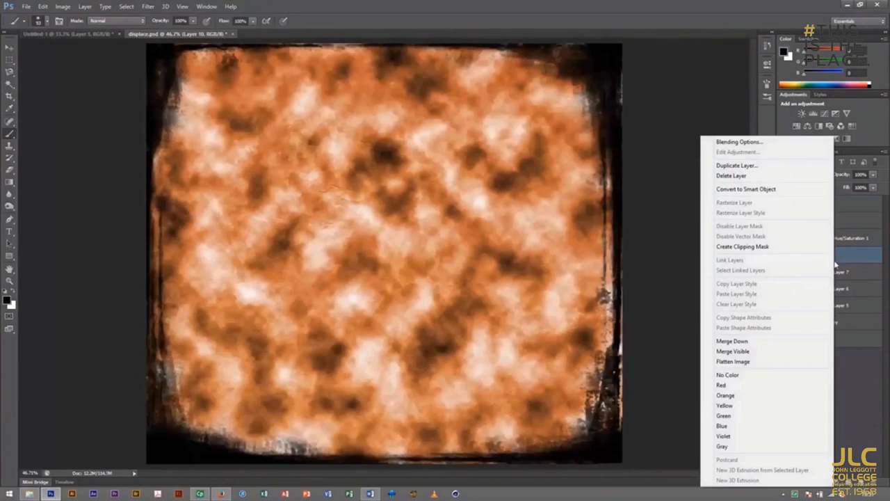
click(745, 188)
Step: Stretch the clouds to 500% width, blend Layer 10 in Screen, and add a layer mask
click(42, 7)
click(177, 197)
text(500)
click(11, 49)
click(422, 191)
click(804, 173)
click(789, 258)
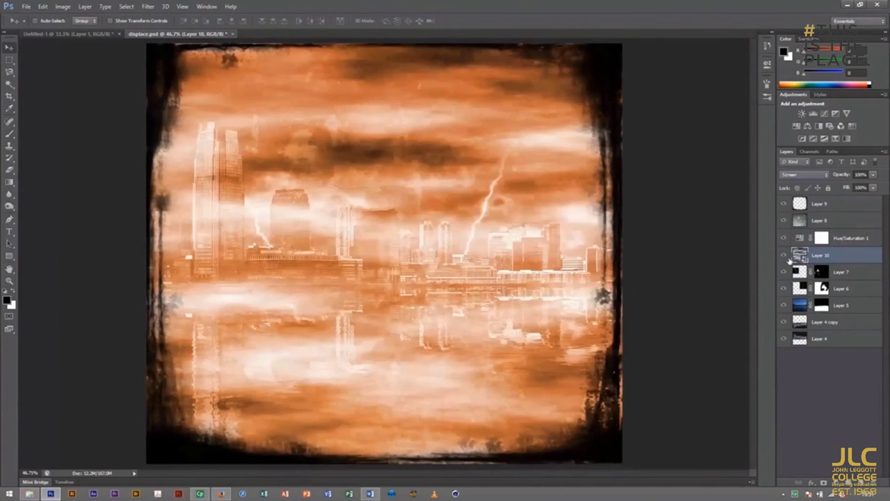
click(821, 482)
Step: Paint black on Layer 10's mask to hide clouds over the reflection and upper sky, partly at 50% opacity
key(b)
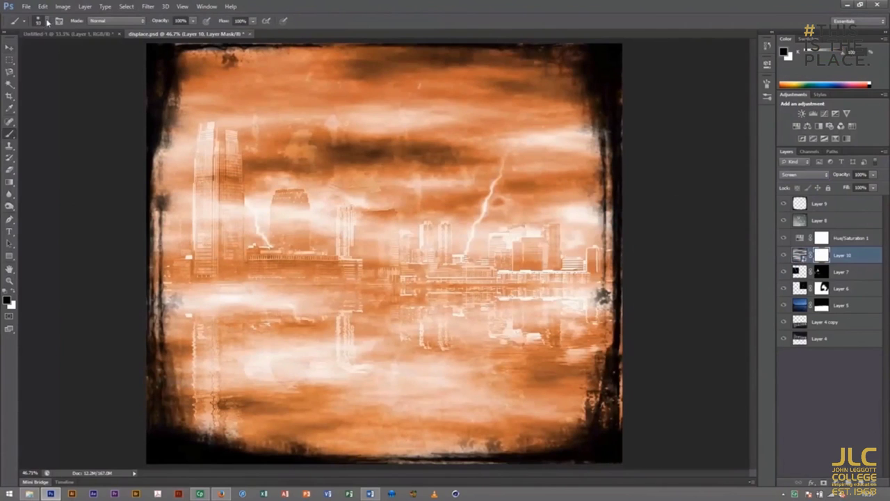
click(46, 21)
key(Return)
drag(209, 417, 244, 389)
drag(209, 347, 542, 347)
mouse_move(598, 438)
mouse_down()
mouse_move(333, 396)
mouse_move(543, 309)
mouse_up()
mouse_move(209, 69)
mouse_down()
mouse_move(570, 76)
mouse_move(167, 80)
mouse_up()
key(5)
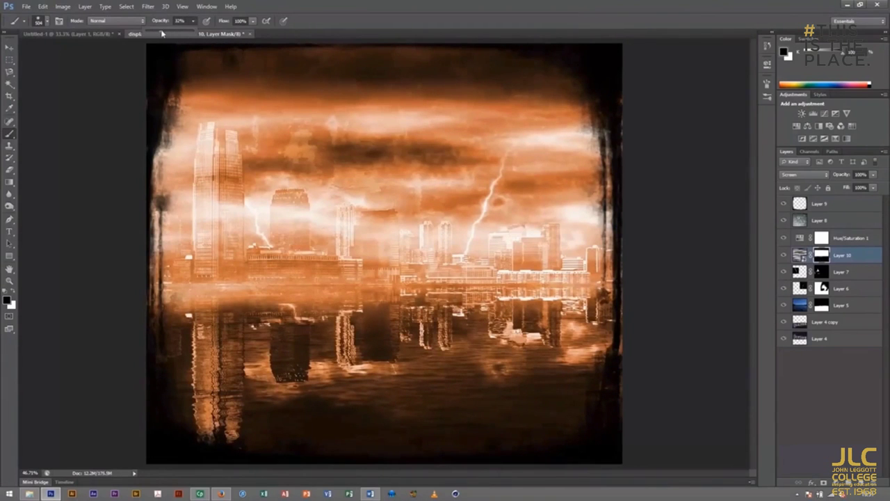
mouse_move(174, 139)
mouse_down()
mouse_move(389, 146)
mouse_move(486, 209)
mouse_move(591, 139)
mouse_move(556, 229)
mouse_up()
drag(593, 277, 190, 293)
Step: Duplicate Layer 10 and replace the copy's mask with a fresh white mask
right_click(861, 260)
click(775, 148)
key(Return)
right_click(823, 255)
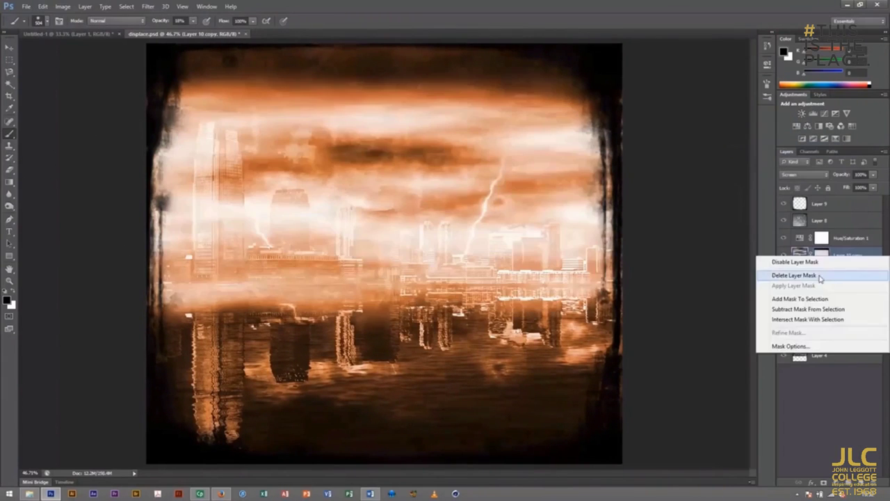
click(793, 275)
click(822, 482)
Step: Paint the Layer 10 copy mask to hide clouds over the reflection, centre, top sky and lightning
drag(193, 21, 206, 34)
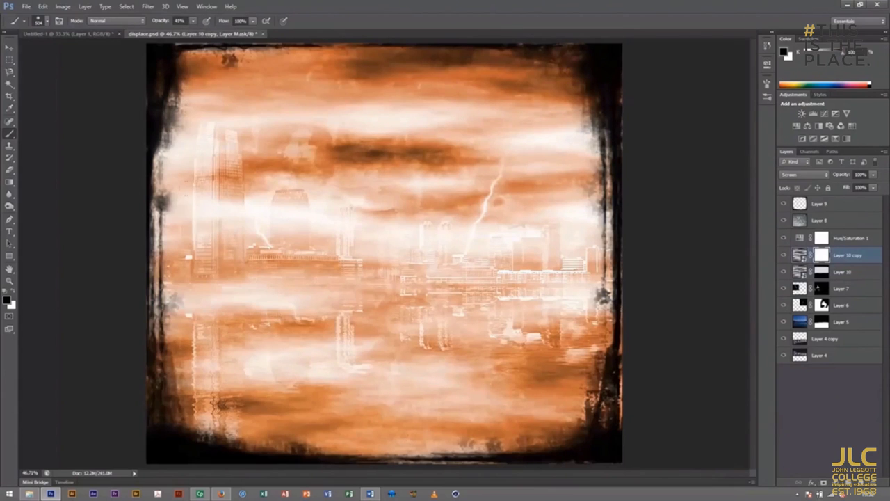
drag(174, 139, 487, 139)
drag(375, 209, 181, 313)
drag(598, 313, 181, 417)
drag(180, 333, 556, 417)
drag(306, 438, 577, 425)
drag(605, 258, 368, 306)
drag(184, 97, 591, 97)
drag(590, 160, 500, 208)
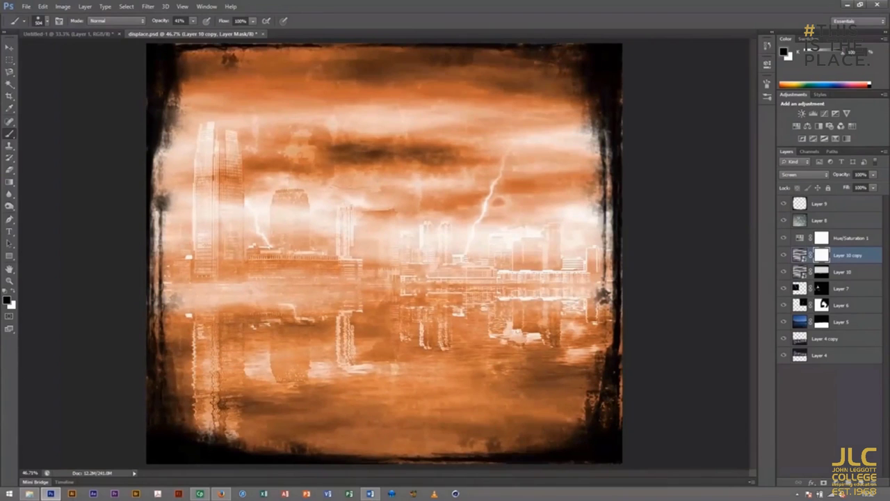
Step: Repaint Layer 10's mask, faintly then at 100%, clearing clouds over buildings, skyline base and reflection
click(822, 271)
click(45, 21)
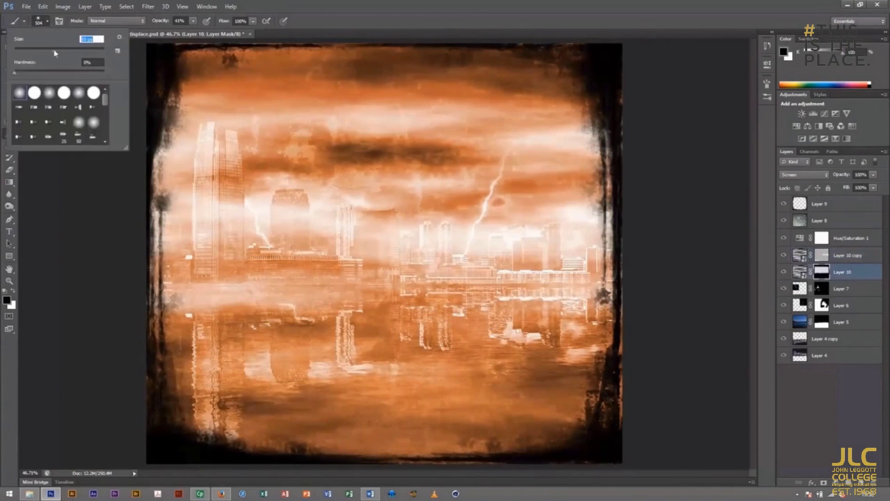
click(227, 186)
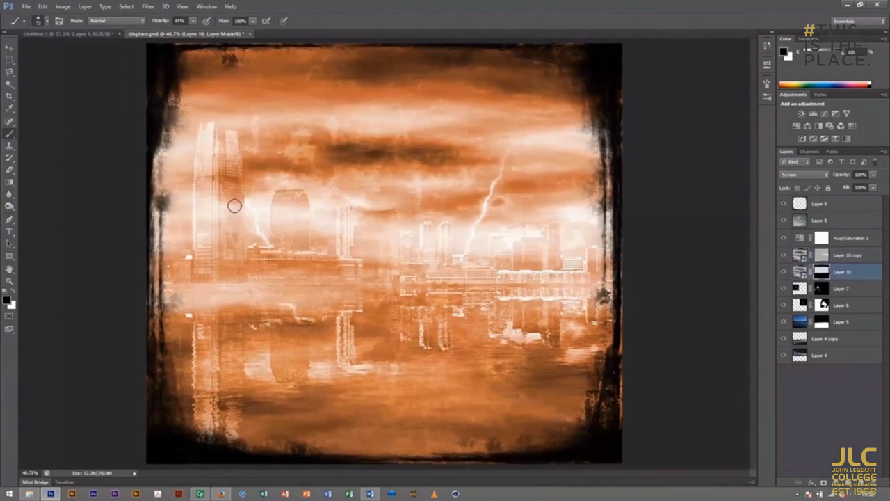
mouse_move(205, 263)
mouse_down()
mouse_move(306, 239)
mouse_move(382, 257)
mouse_move(334, 299)
mouse_move(278, 294)
mouse_move(296, 309)
mouse_move(167, 285)
mouse_up()
mouse_move(431, 251)
mouse_down()
mouse_move(381, 258)
mouse_move(504, 278)
mouse_up()
key(0)
mouse_move(226, 264)
mouse_down()
mouse_move(236, 208)
mouse_move(219, 209)
mouse_move(207, 224)
mouse_up()
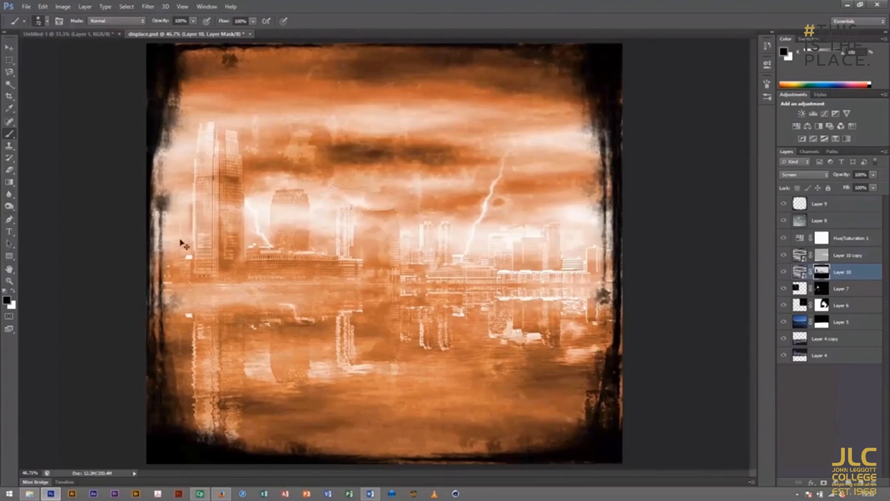
key(ctrl+z)
mouse_move(231, 193)
mouse_down()
mouse_move(231, 247)
mouse_move(206, 199)
mouse_move(198, 275)
mouse_move(235, 263)
mouse_move(420, 275)
mouse_move(393, 277)
mouse_move(580, 275)
mouse_move(541, 267)
mouse_move(548, 248)
mouse_up()
drag(591, 267, 384, 257)
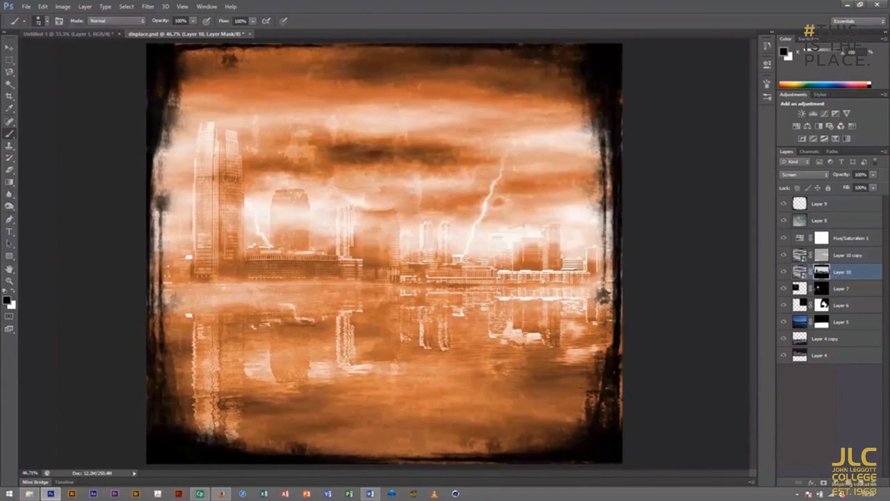
drag(157, 303, 599, 294)
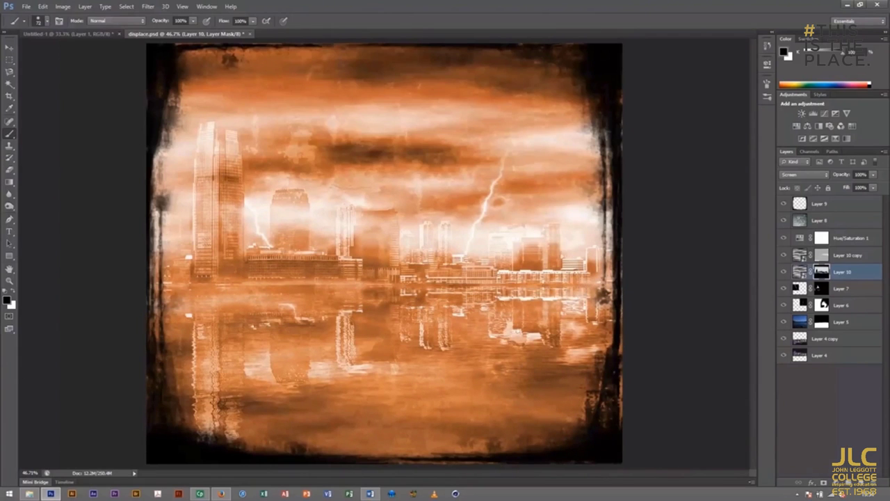
Step: On the Layer 10 copy mask, hide clouds over the reflection, lower water and skyline buildings
click(820, 255)
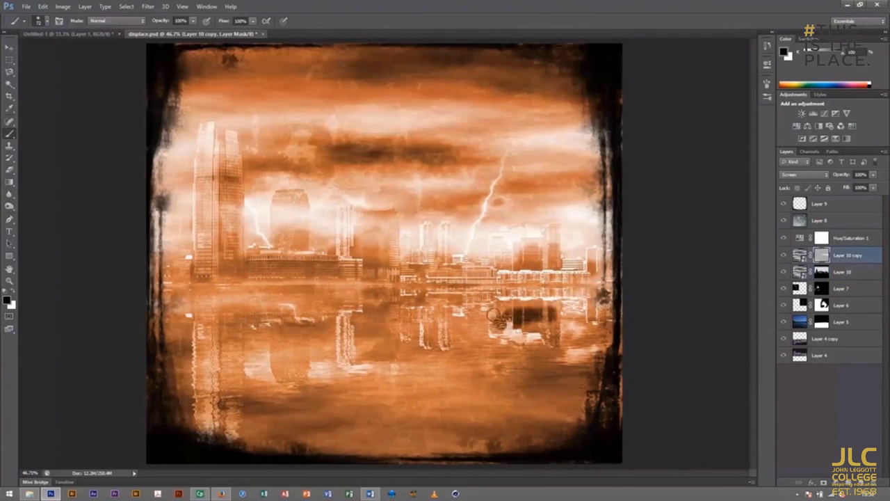
mouse_move(191, 299)
mouse_down()
mouse_move(445, 296)
mouse_move(605, 324)
mouse_move(409, 326)
mouse_move(230, 390)
mouse_move(272, 452)
mouse_move(517, 397)
mouse_move(418, 372)
mouse_move(437, 400)
mouse_up()
drag(369, 380, 338, 452)
drag(333, 410, 430, 326)
mouse_move(395, 244)
mouse_down()
mouse_move(358, 238)
mouse_move(363, 261)
mouse_move(386, 255)
mouse_up()
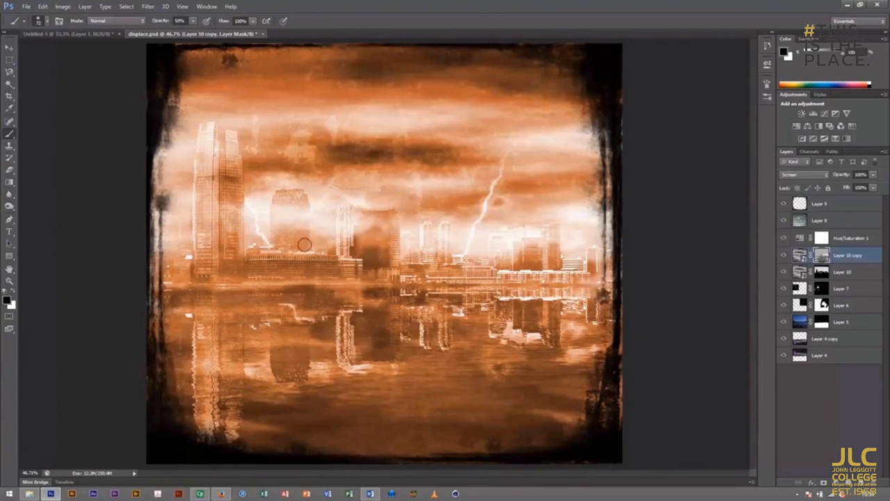
mouse_move(228, 253)
mouse_down()
mouse_move(241, 240)
mouse_move(208, 229)
mouse_up()
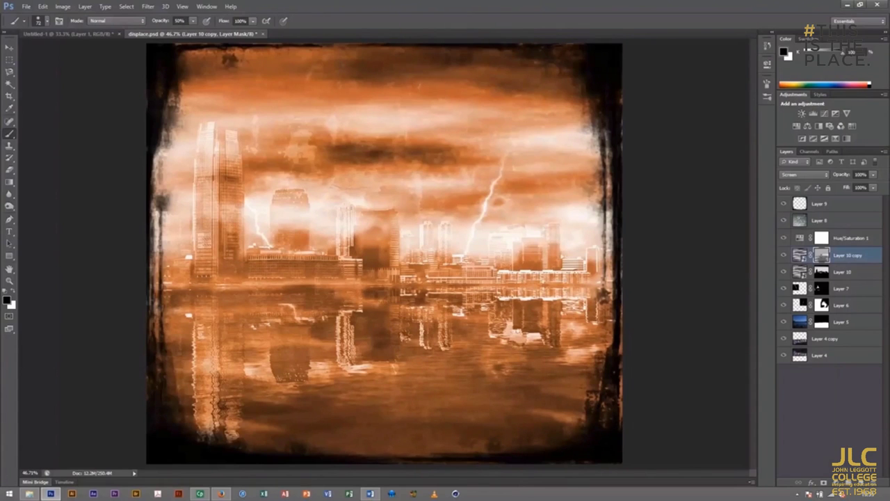
mouse_move(473, 277)
mouse_down()
mouse_move(560, 268)
mouse_move(539, 279)
mouse_up()
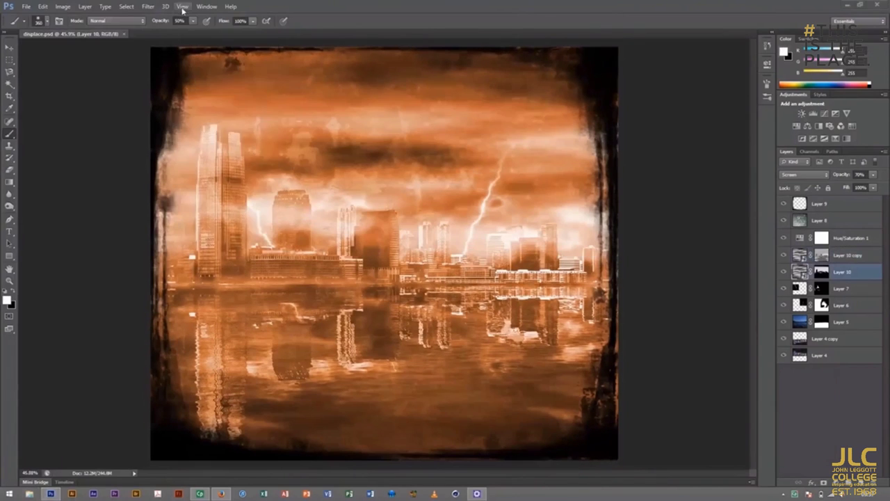
Step: Show rulers and drag a vertical guide dividing the canvas into thirds
click(182, 6)
click(208, 155)
drag(20, 143, 456, 149)
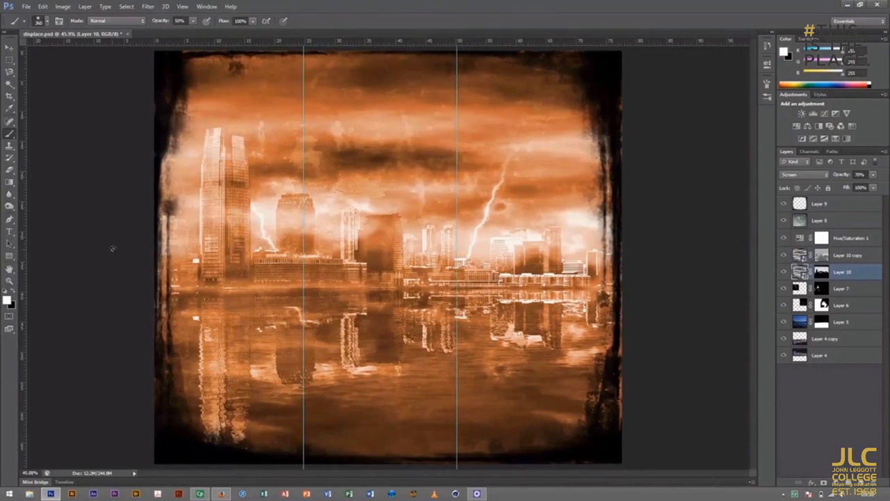
Step: Add horizontal guides at one and two thirds down, then create a new layer above Layer 8
drag(89, 43, 89, 174)
drag(89, 43, 97, 321)
click(182, 6)
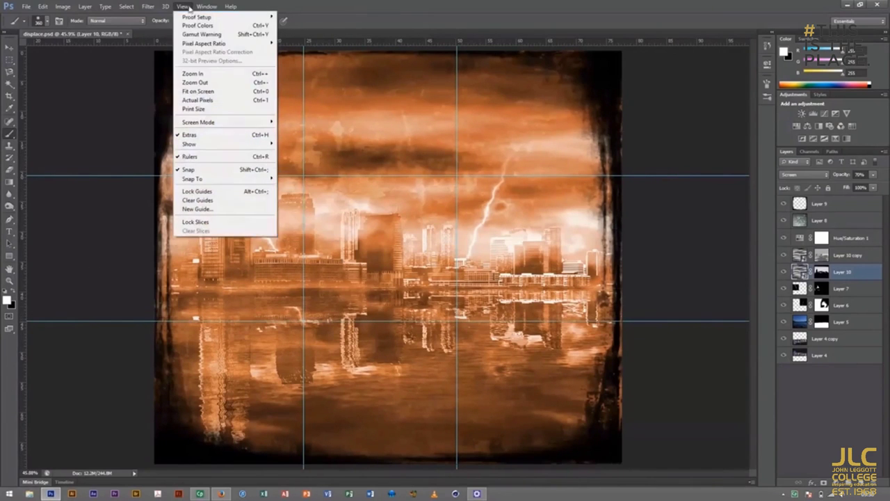
click(834, 220)
key(ctrl+shift+alt+n)
Step: Fill the three top-row grid squares with black-to-white gradients, hiding the grunge border Layer 9
key(m)
drag(155, 51, 303, 175)
key(g)
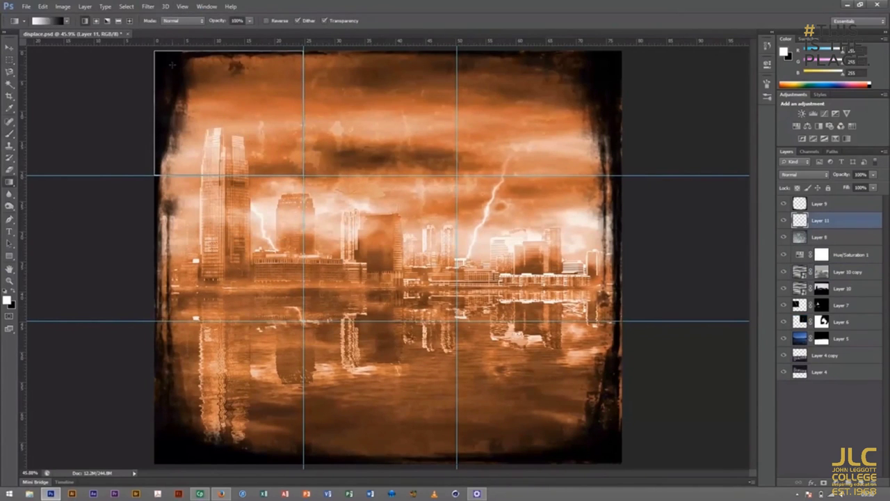
drag(184, 73, 285, 159)
key(ctrl+d)
click(784, 203)
key(m)
drag(303, 176, 456, 51)
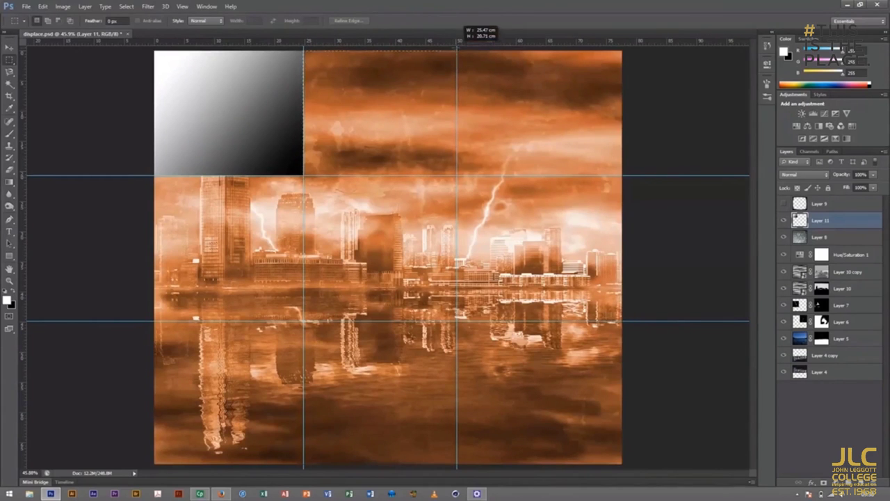
key(g)
drag(345, 133, 435, 65)
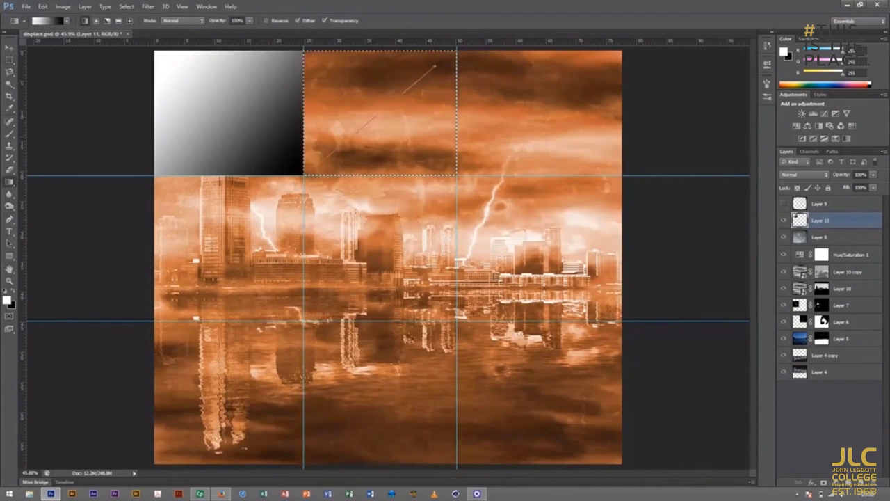
key(m)
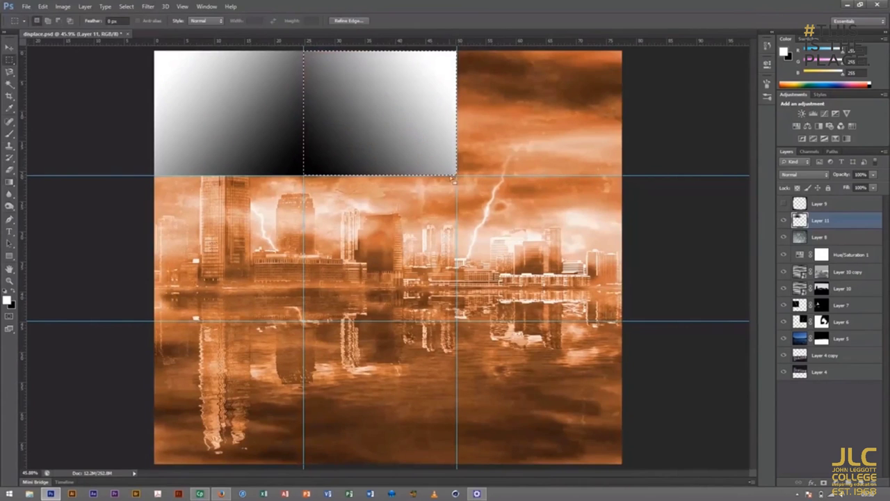
click(10, 181)
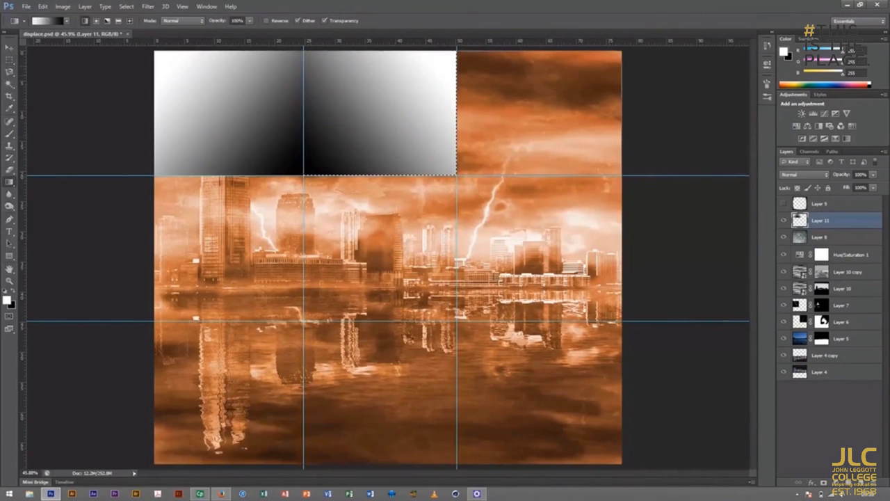
drag(609, 65, 493, 147)
Step: Fill the three middle-row squares with diagonal and horizontal black-to-white gradients
key(m)
drag(154, 175, 303, 320)
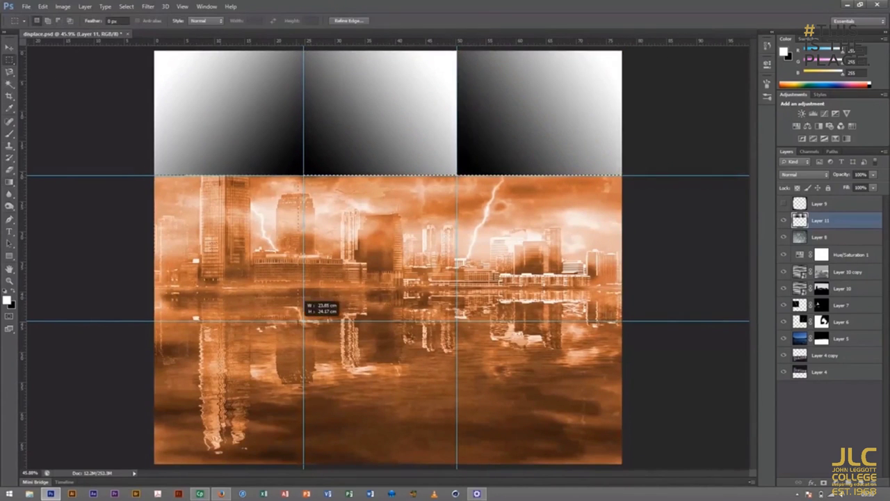
key(g)
mouse_move(184, 205)
mouse_down()
mouse_move(295, 313)
mouse_move(457, 175)
mouse_up()
key(m)
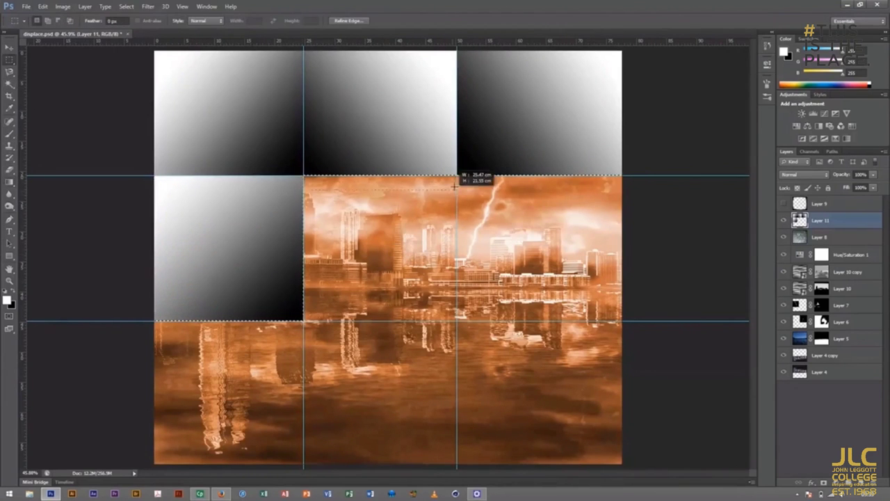
key(g)
drag(316, 253, 442, 253)
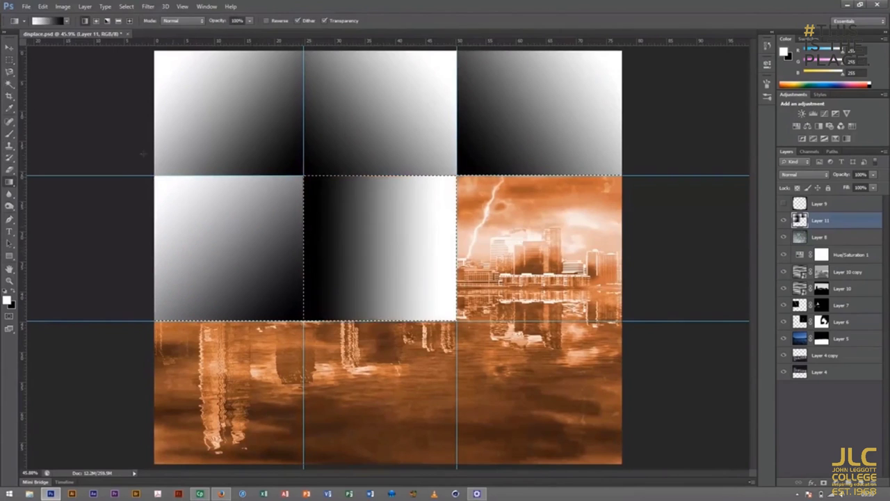
key(m)
drag(457, 175, 622, 320)
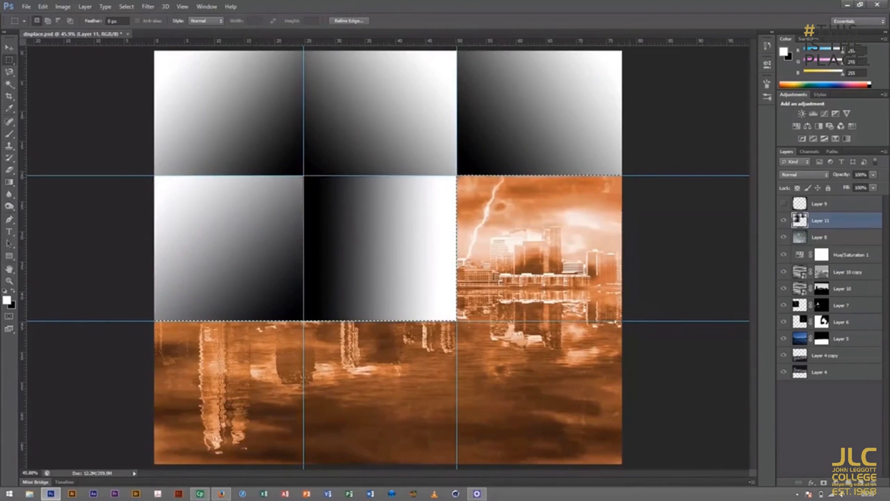
key(g)
drag(528, 273, 528, 273)
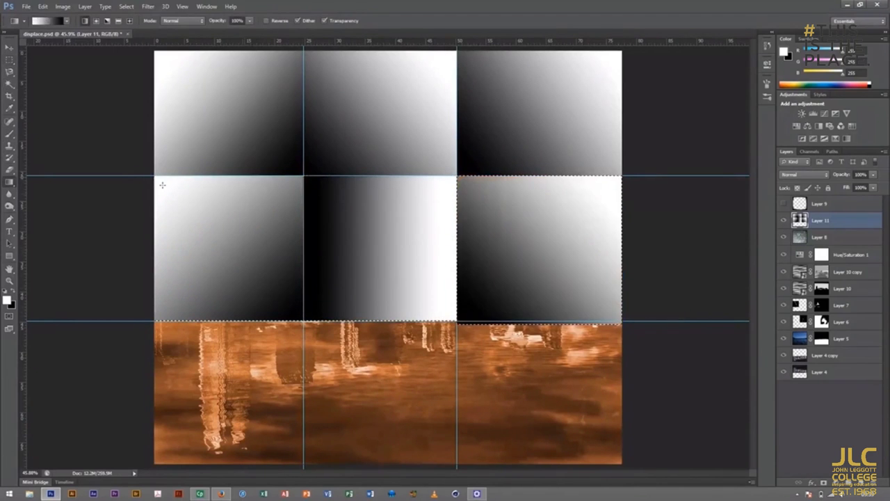
Step: Fill the bottom-row squares with diagonal, vertical and grey gradients, replacing the orange square
key(m)
drag(622, 322, 310, 464)
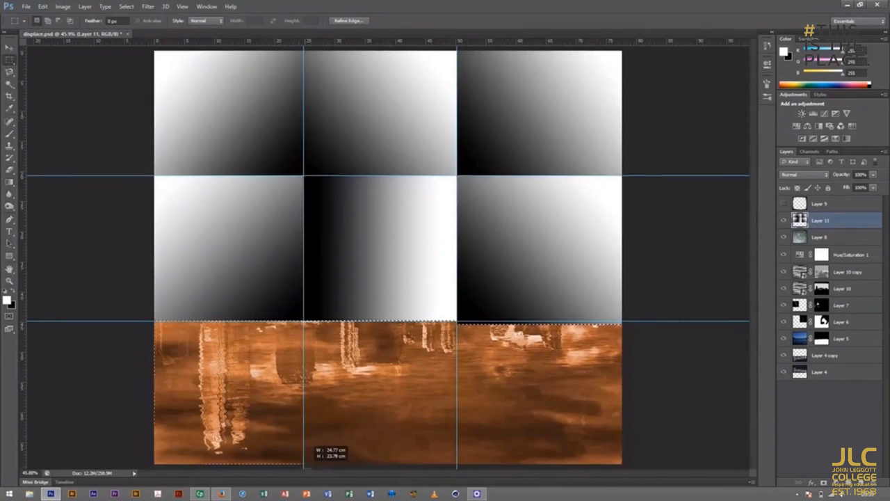
mouse_move(154, 322)
mouse_down()
mouse_move(182, 326)
mouse_move(304, 464)
mouse_up()
key(g)
drag(178, 343, 292, 454)
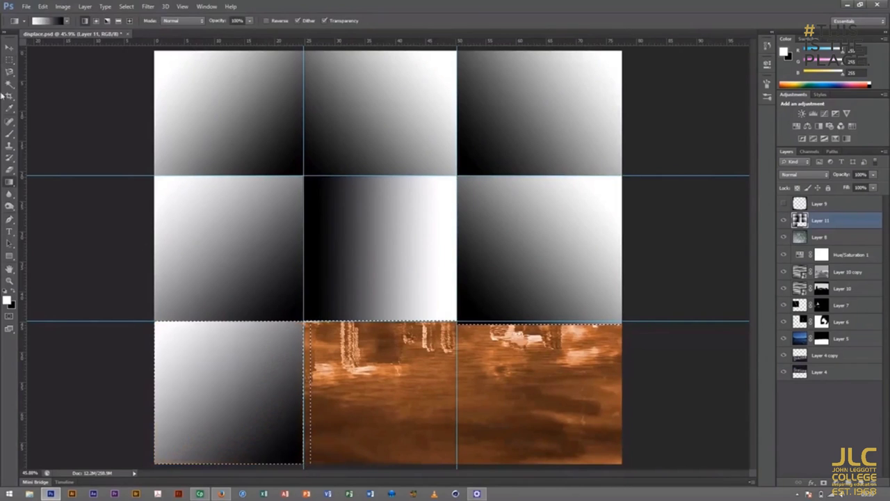
key(m)
mouse_move(235, 462)
mouse_down()
mouse_move(401, 379)
mouse_move(379, 339)
mouse_up()
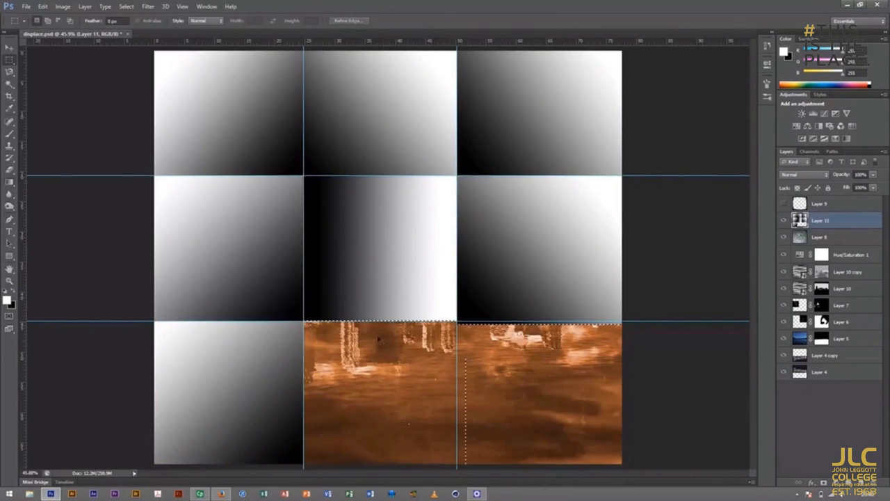
drag(465, 463, 457, 464)
key(g)
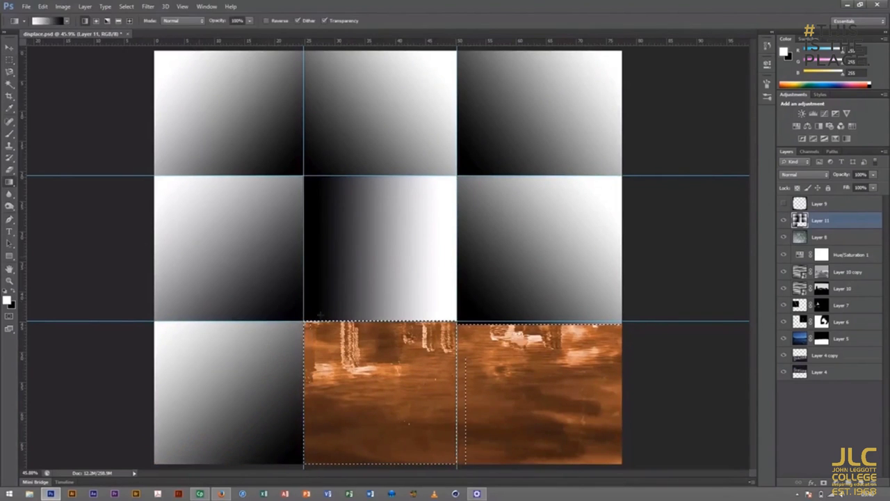
drag(390, 456, 388, 344)
key(m)
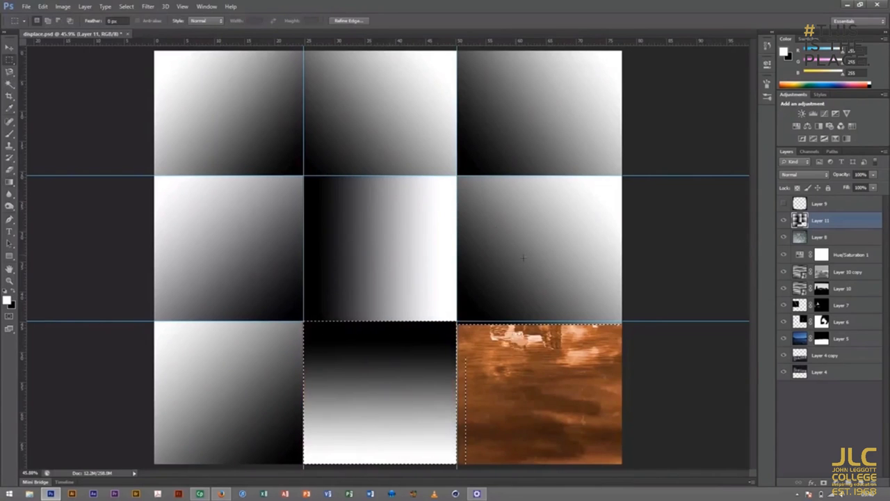
drag(410, 434, 459, 325)
key(g)
drag(606, 339, 565, 384)
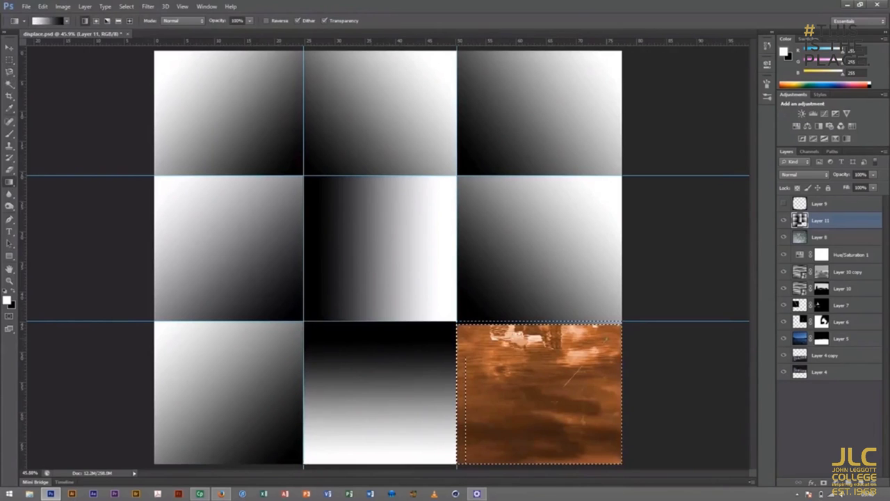
drag(465, 455, 464, 457)
Step: Clear the guides and blend Layer 11's gradient grid in Soft Light at about 31% opacity
click(182, 6)
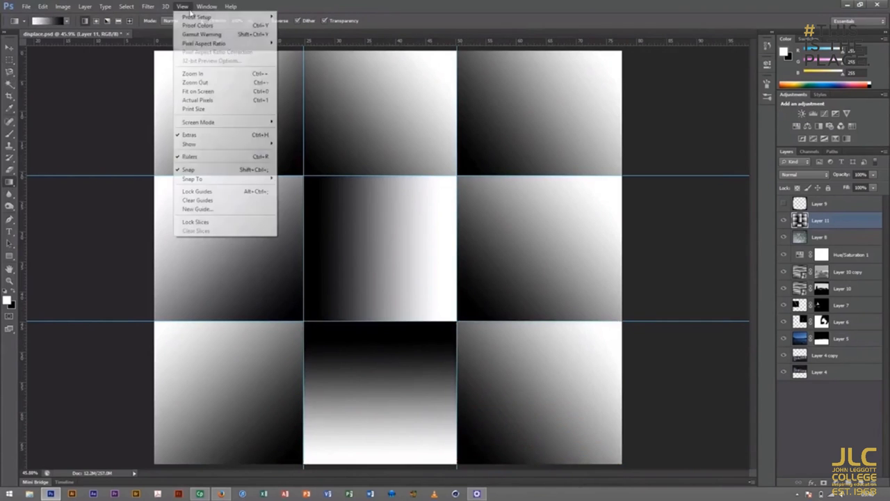
click(198, 199)
click(803, 175)
click(807, 300)
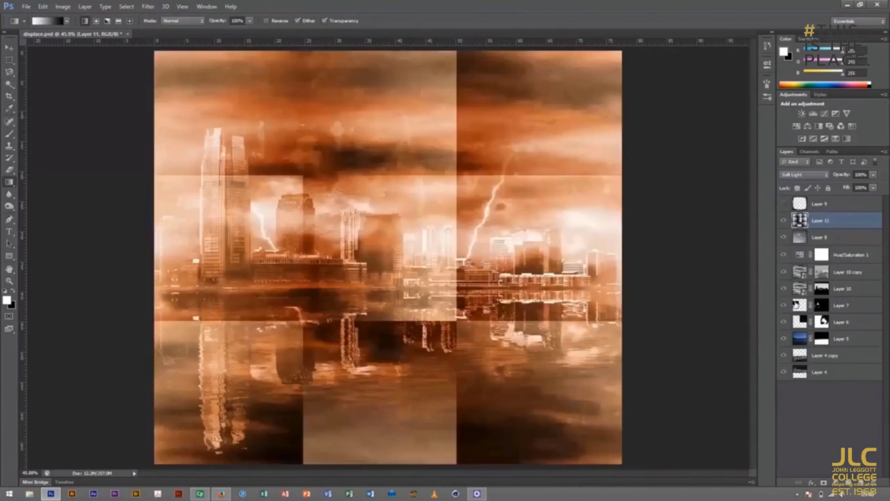
drag(873, 186, 838, 187)
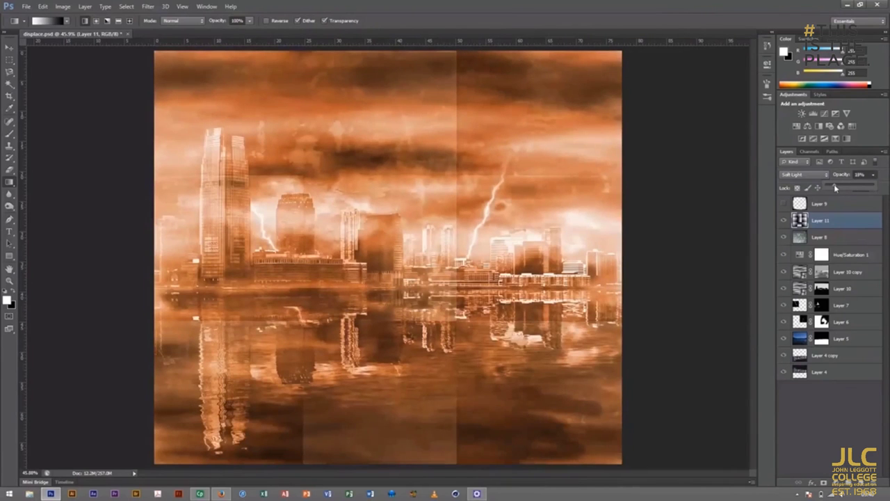
Step: Add an empty layer, then apply Plastic Wrap to Layer 11 through the Filter Gallery
click(865, 482)
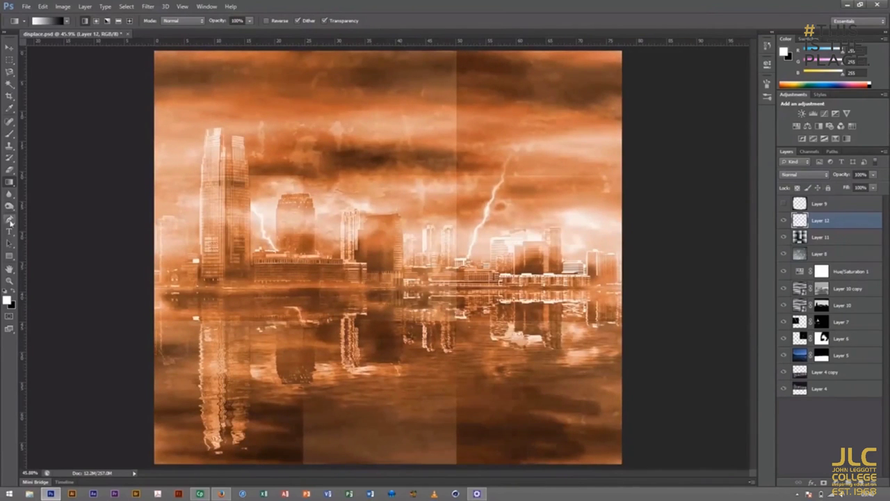
click(8, 134)
click(819, 237)
click(147, 6)
click(174, 44)
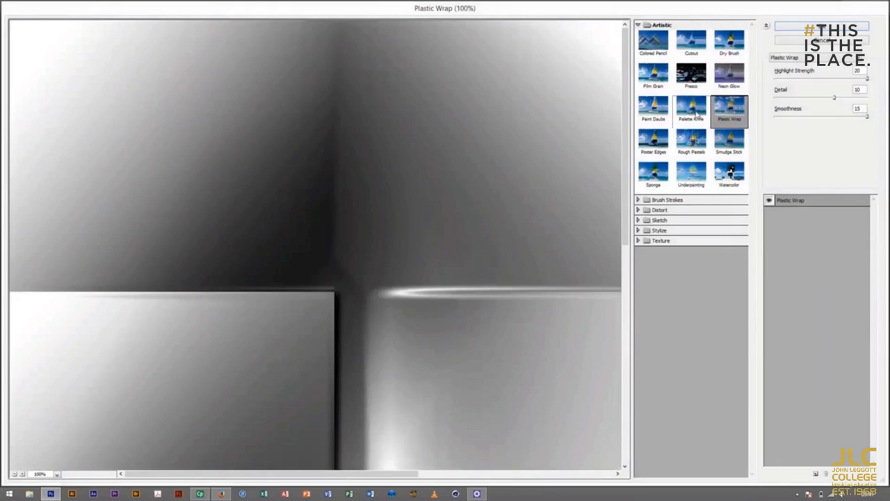
click(821, 28)
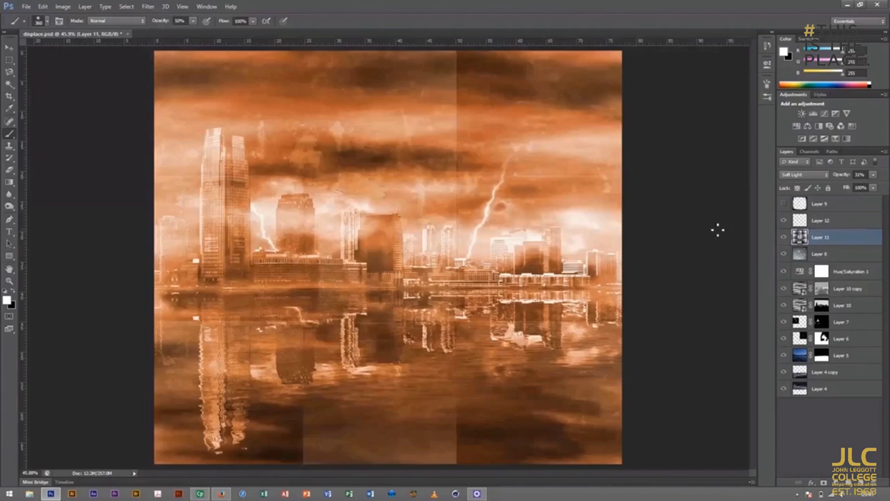
Step: On Layer 12, choose a smaller brush tip and flatten its roundness to 10%
click(818, 221)
click(48, 21)
scroll(65, 111, down, 2)
scroll(65, 111, down, 2)
scroll(65, 111, down, 2)
click(65, 109)
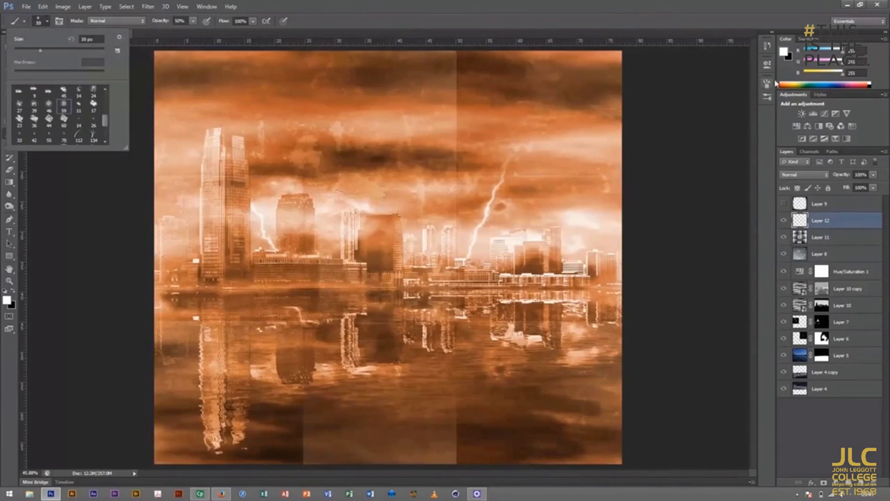
click(767, 84)
text(10)
key(Return)
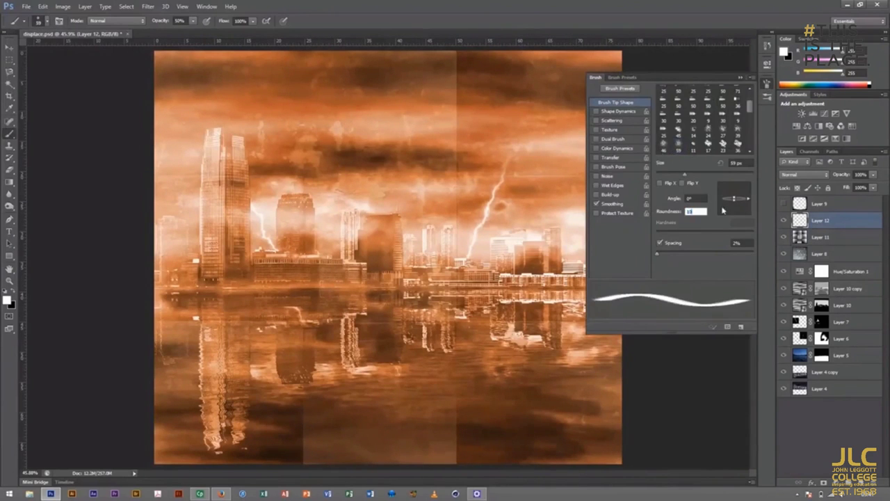
Step: Enable Shape Dynamics and a Dual Brush at 55% spacing, and size the brush to 400 px
click(618, 111)
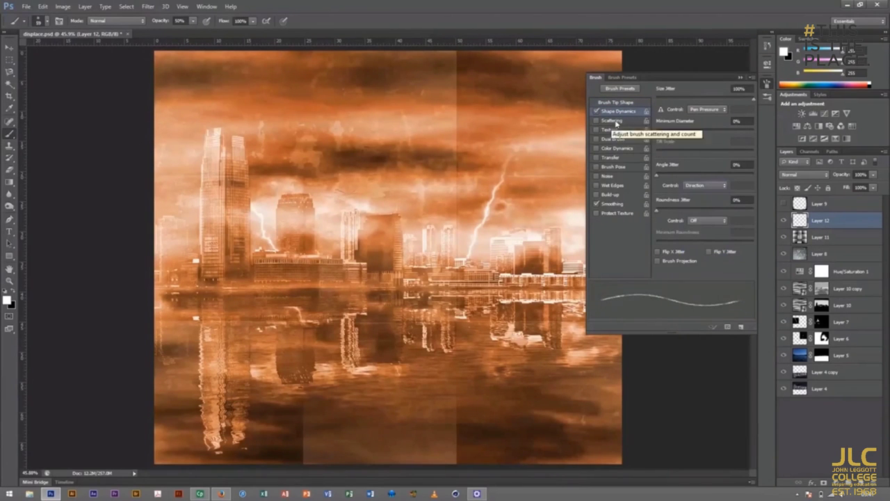
click(721, 181)
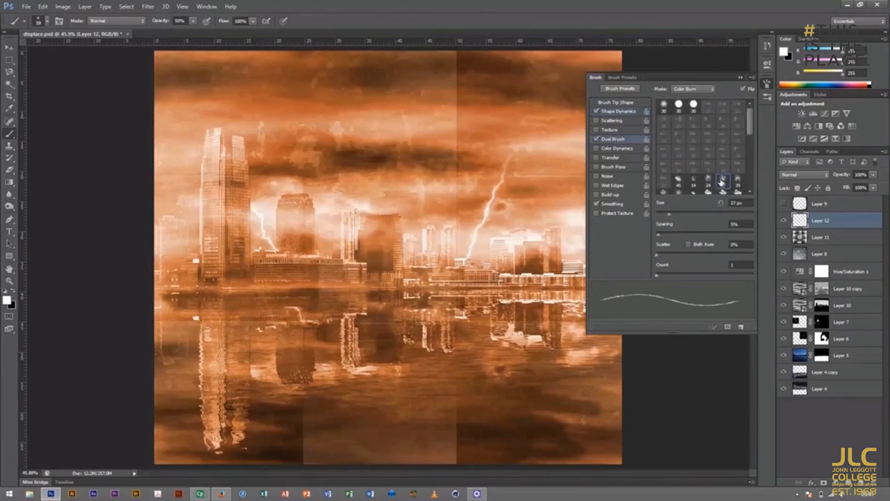
click(734, 224)
text(55)
key(Return)
click(9, 303)
click(533, 123)
click(59, 21)
click(44, 22)
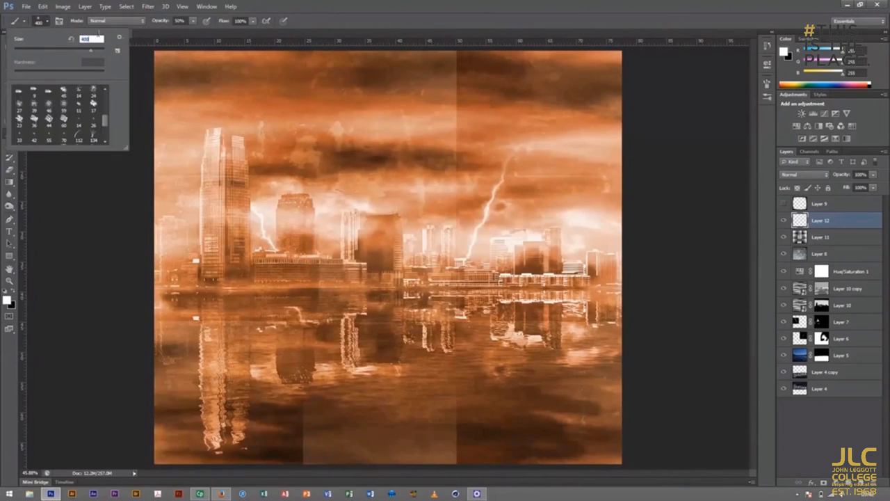
key(Return)
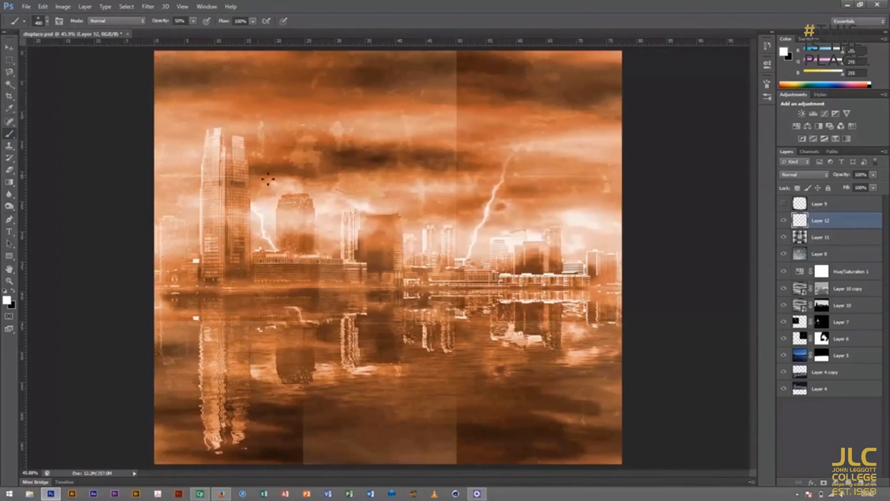
Step: Paint horizontal light streaks across the skyline and reflection, plus a straight vertical streak on Layer 12
drag(159, 175, 619, 175)
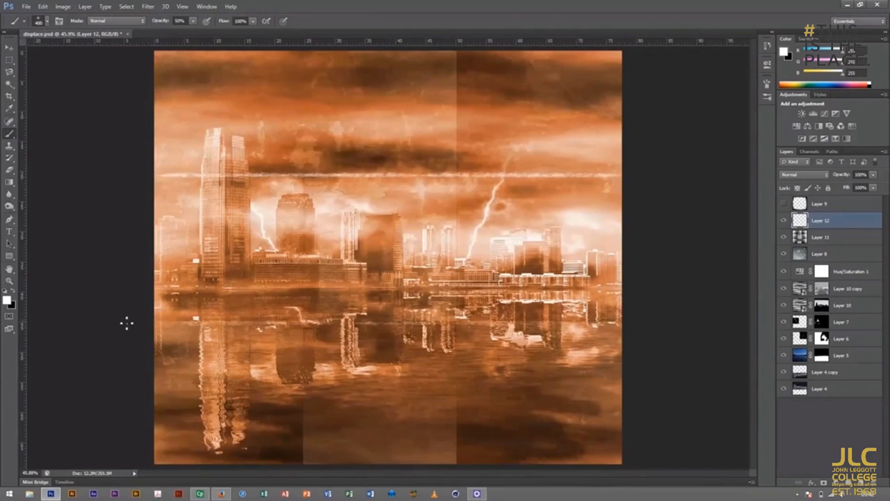
drag(159, 322, 621, 321)
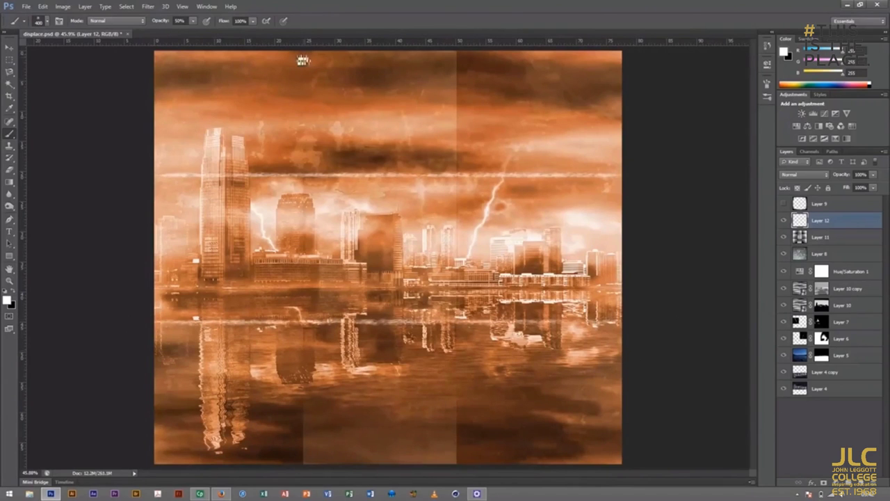
click(766, 83)
click(616, 103)
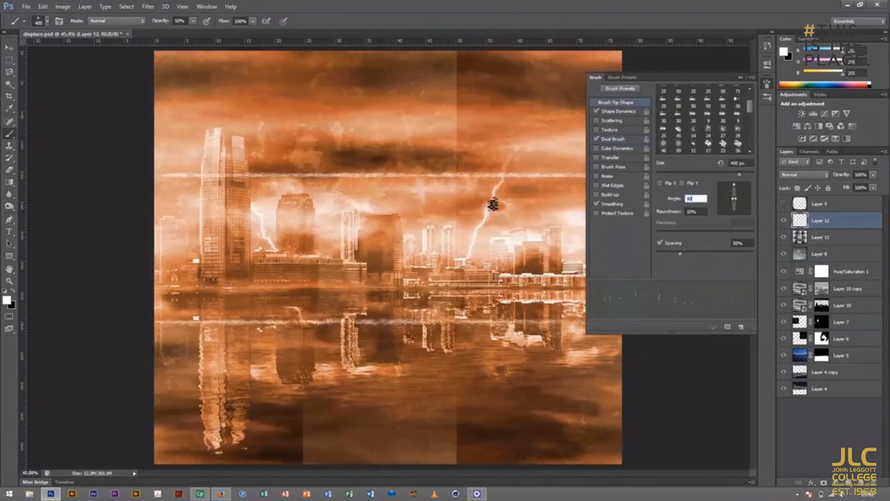
click(741, 78)
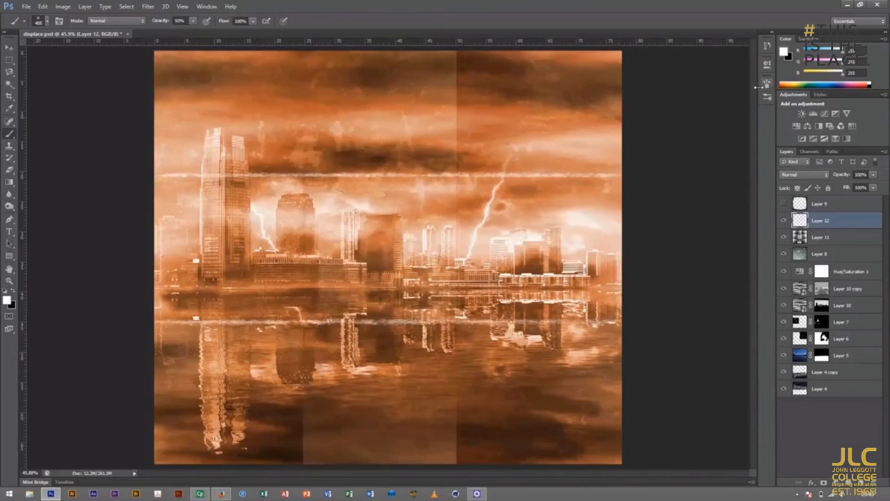
click(765, 85)
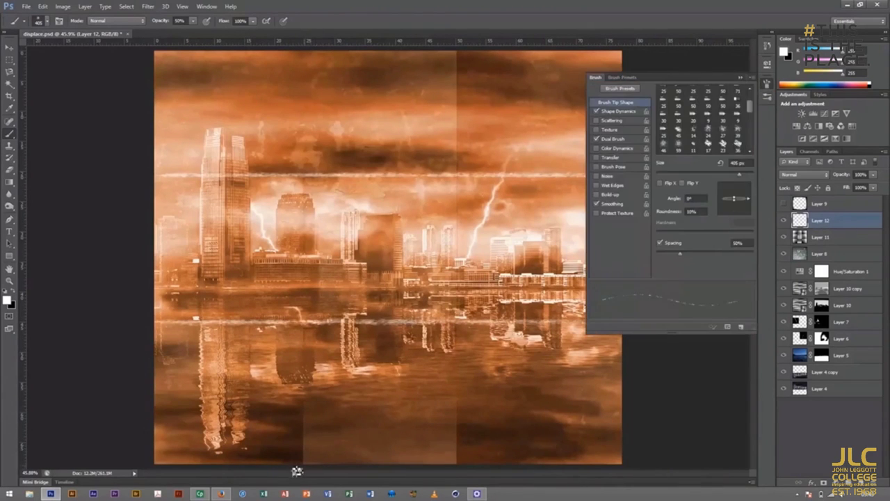
click(306, 67)
shift+click(300, 444)
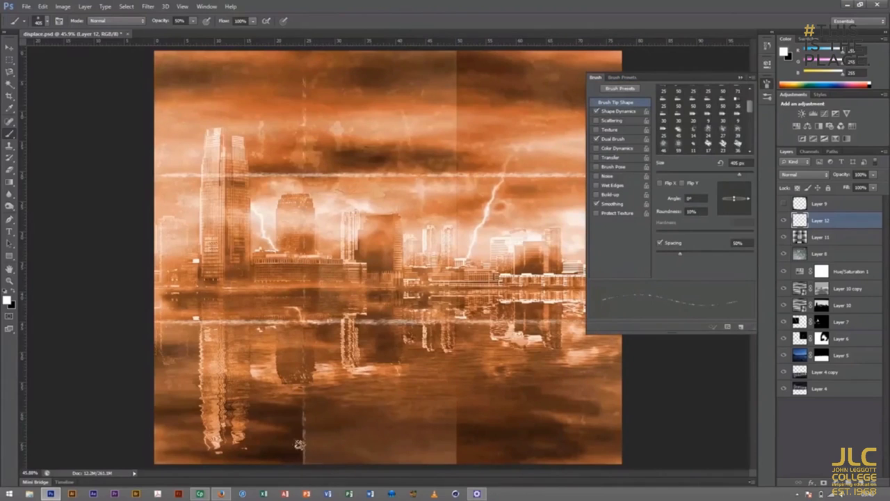
drag(441, 465, 454, 429)
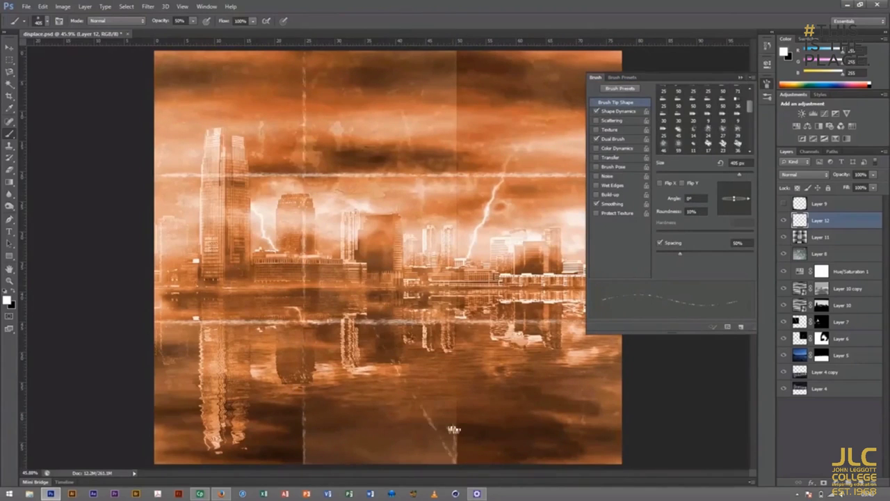